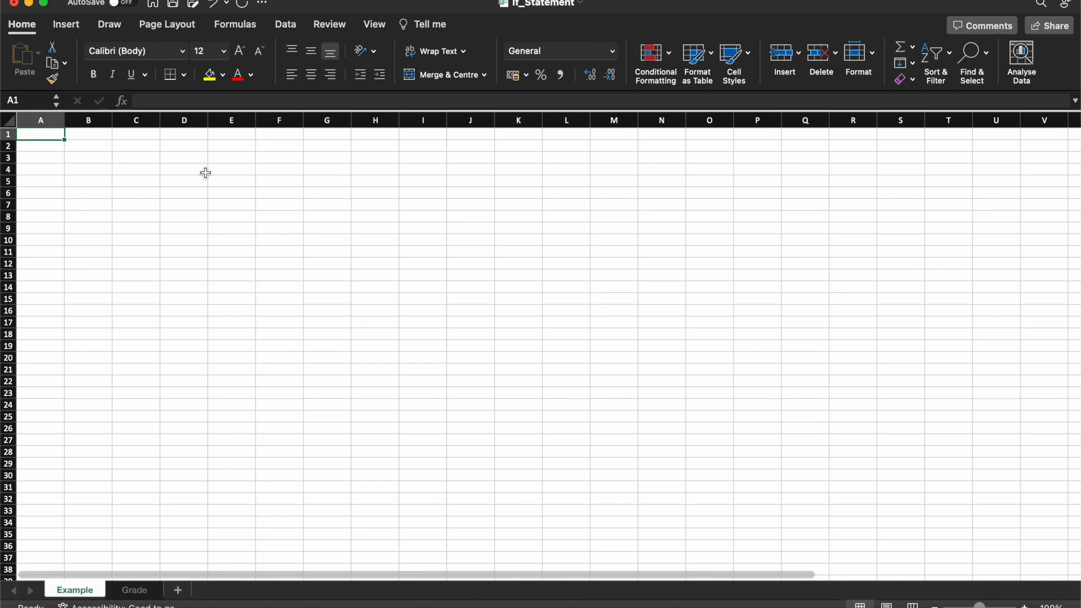
Step: Enter 6 in cell A1 and 3 in cell B1
{"action": "type", "text": "6"}
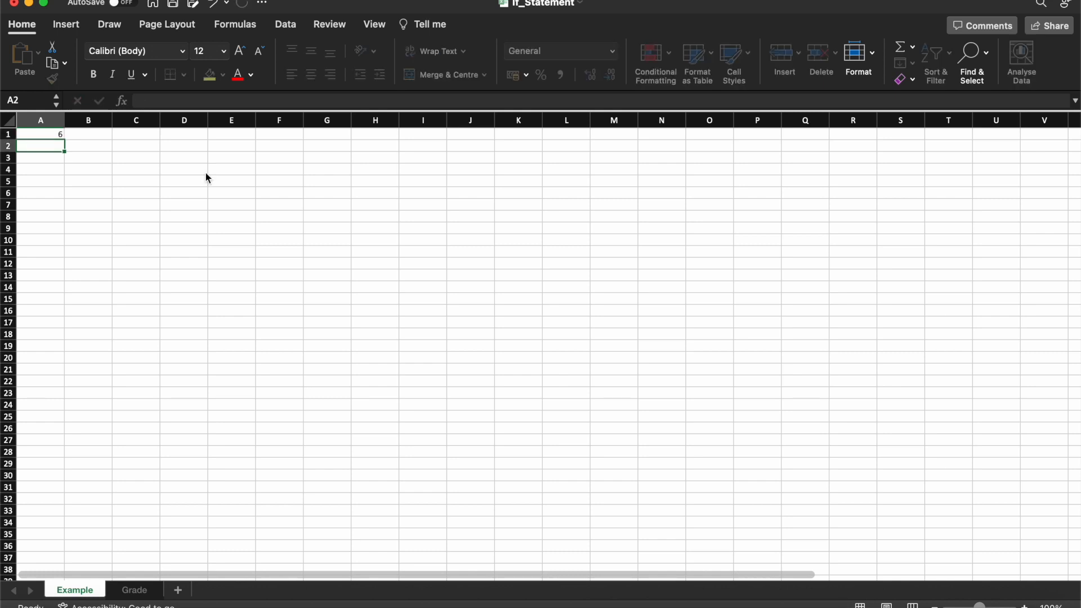
{"action": "key", "text": "Tab"}
{"action": "type", "text": "3"}
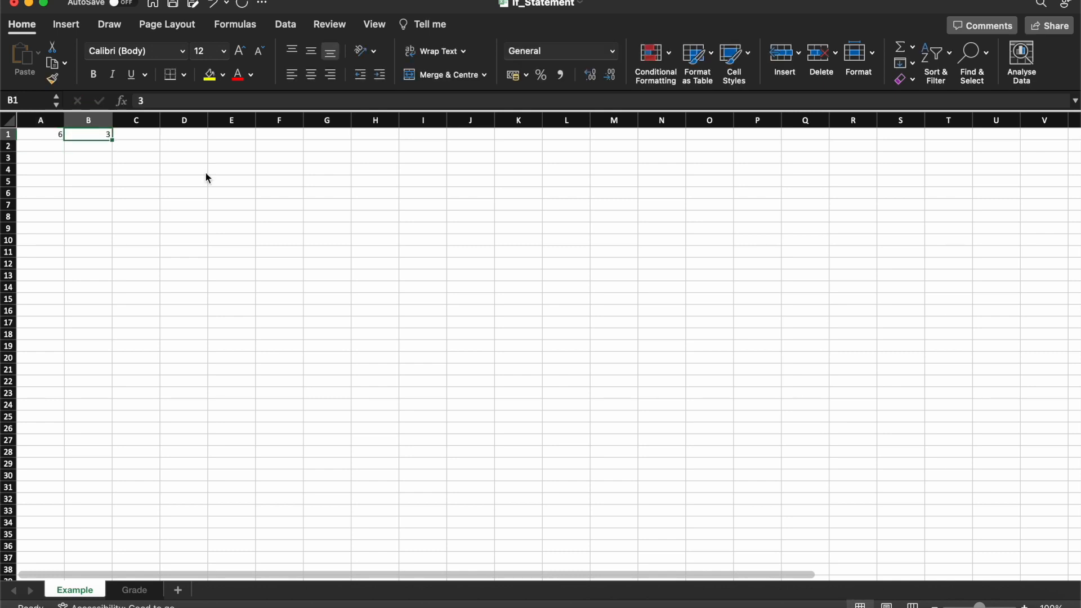
{"action": "key", "text": "Tab"}
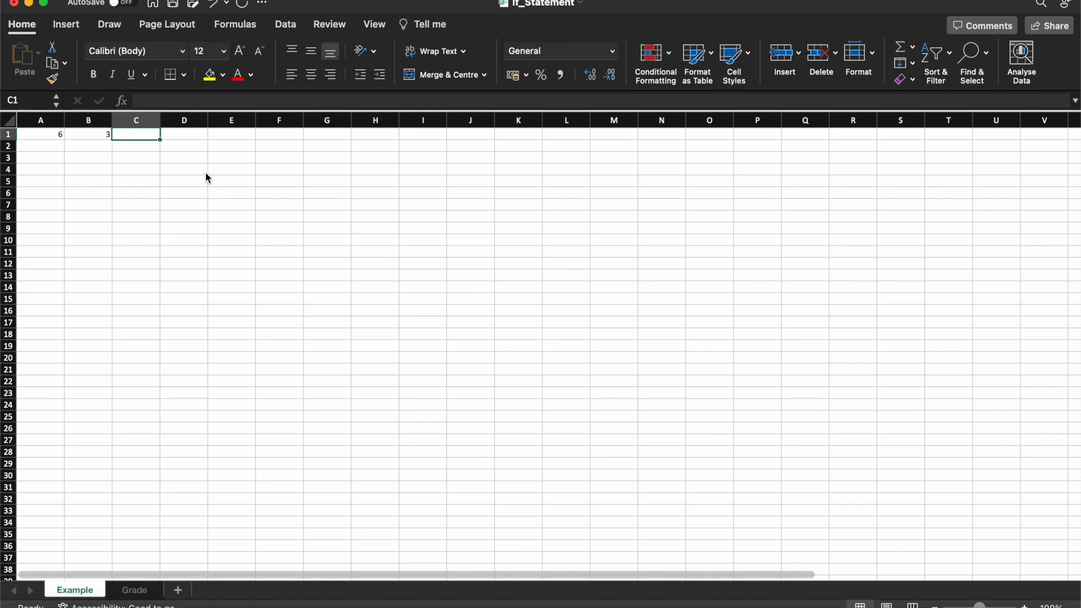
Step: Enter the formula =IF(A1>B1,"A1 is greater than B1","B1 is greater than A1") in cell C1
{"action": "type", "text": "="}
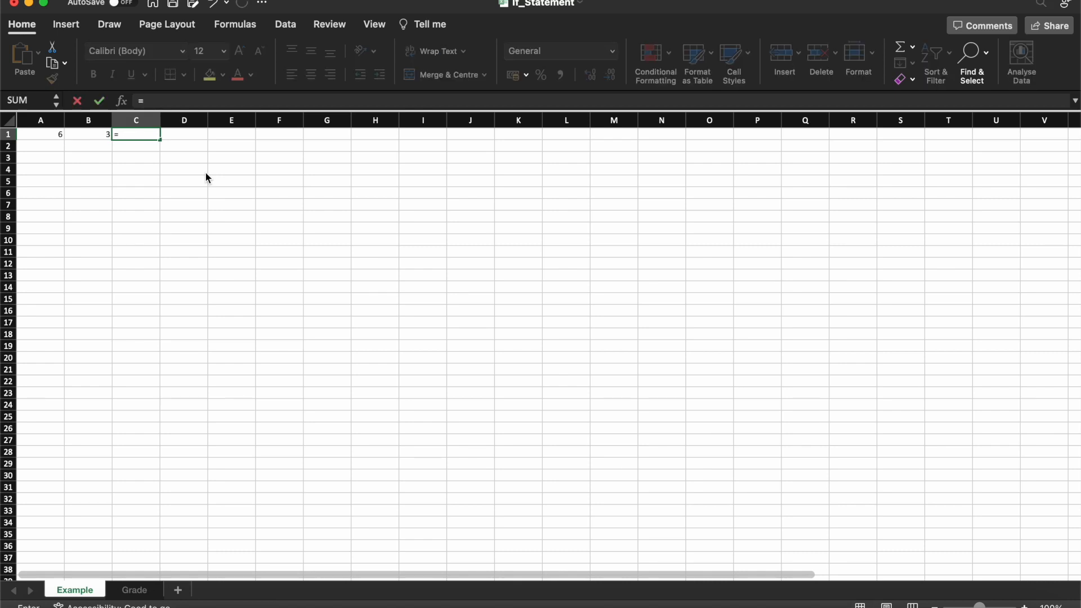
{"action": "type", "text": "if("}
{"action": "key", "text": "Left"}
{"action": "key", "text": "Left"}
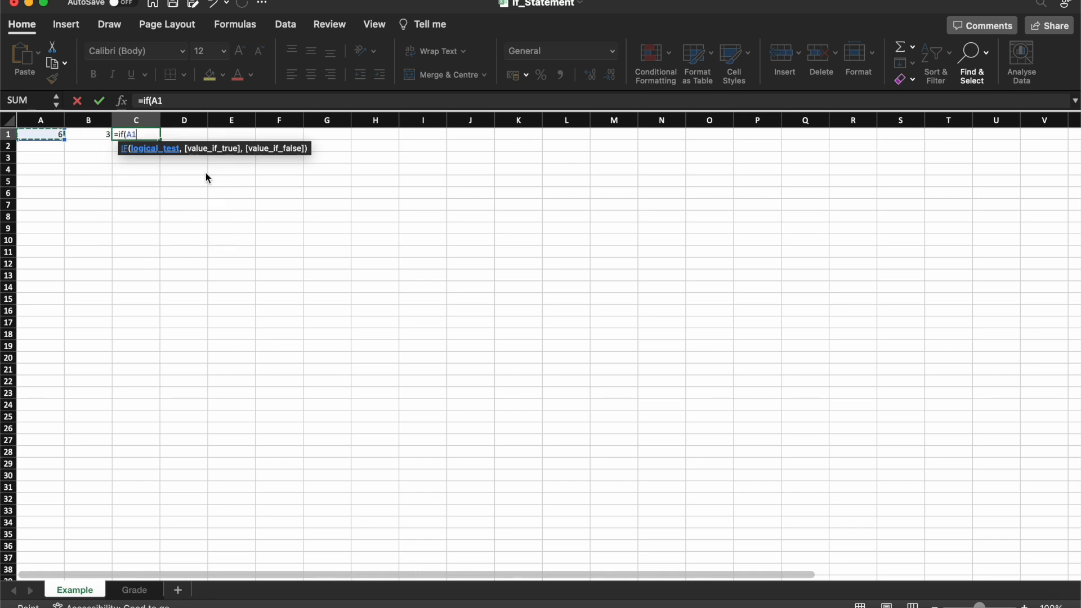
{"action": "type", "text": ">"}
{"action": "key", "text": "Left"}
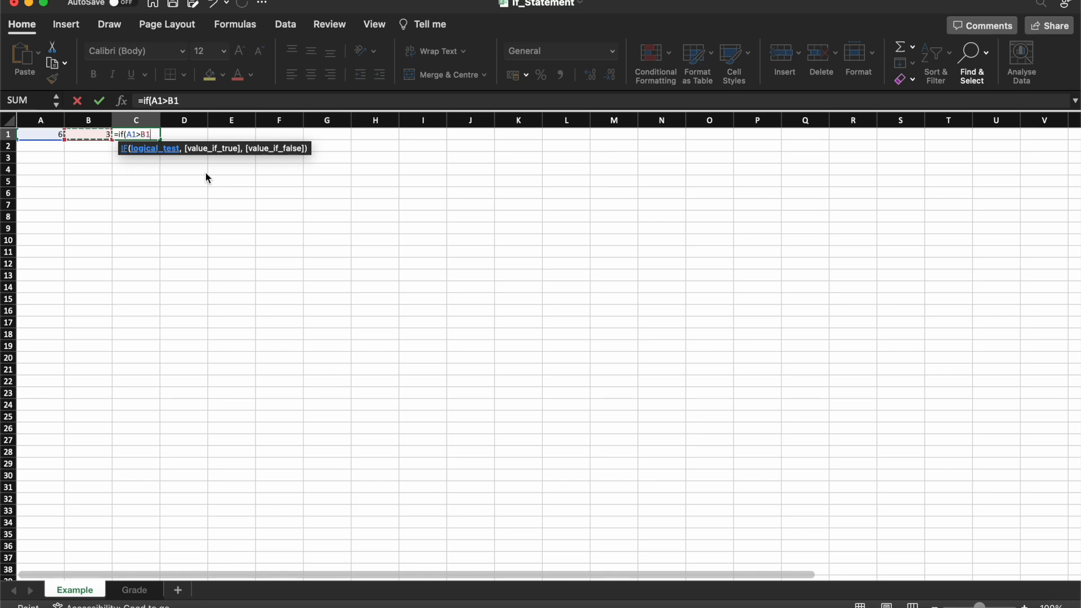
{"action": "type", "text": ","}
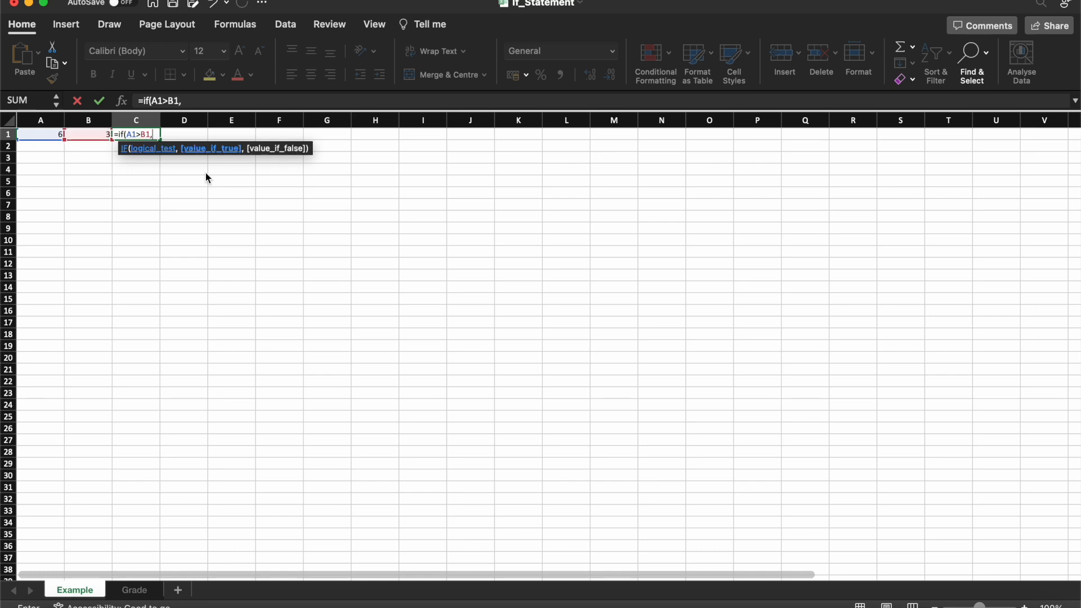
{"action": "type", "text": "\"A1 is greater than B1\","}
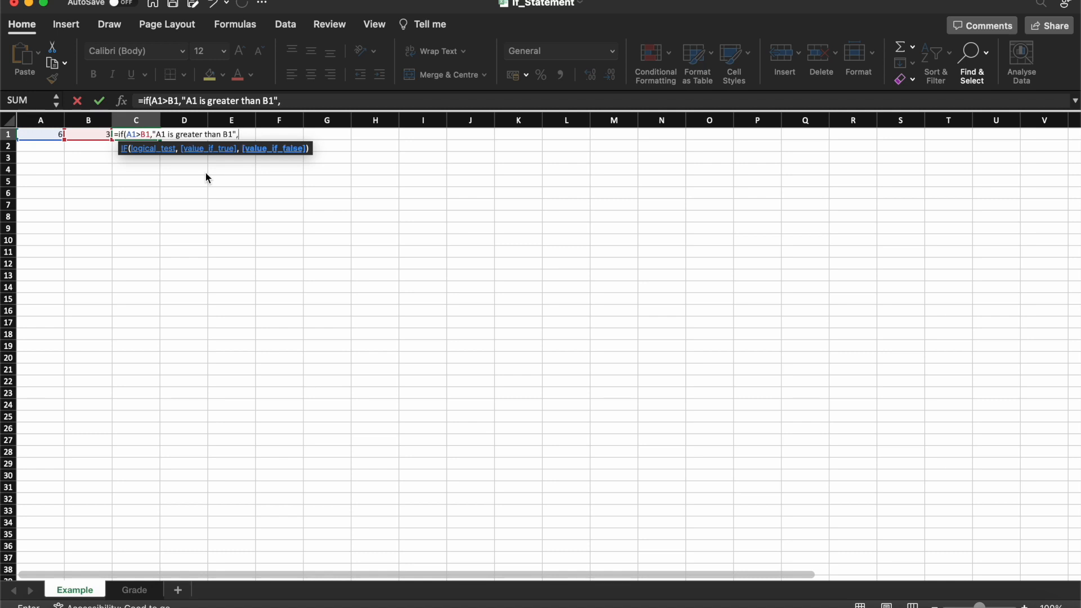
{"action": "type", "text": "\"B1 is greater than A1\")"}
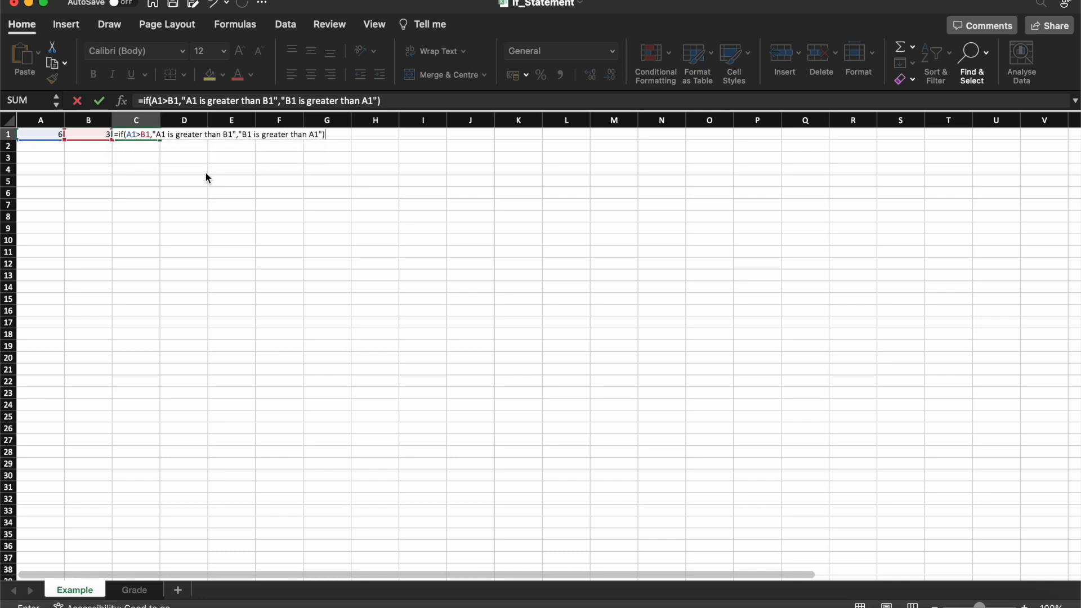
{"action": "key", "text": "Return"}
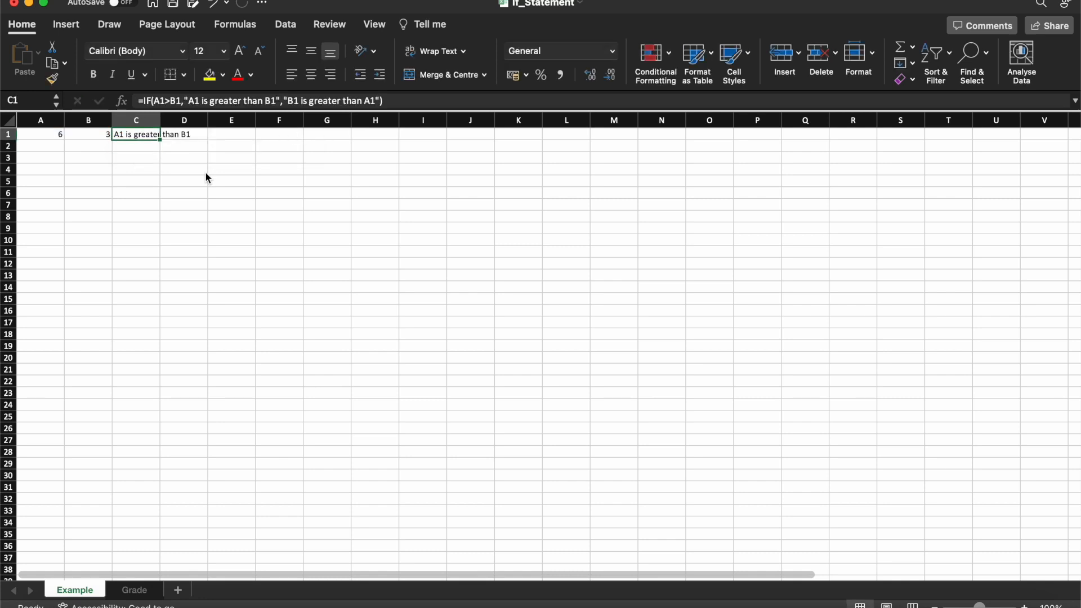
Step: Change the value in A1 to 2 and return to the comparison formula in C1 to check its result
{"action": "key", "text": "Left"}
{"action": "key", "text": "Left"}
{"action": "key", "text": "Right"}
{"action": "key", "text": "Right"}
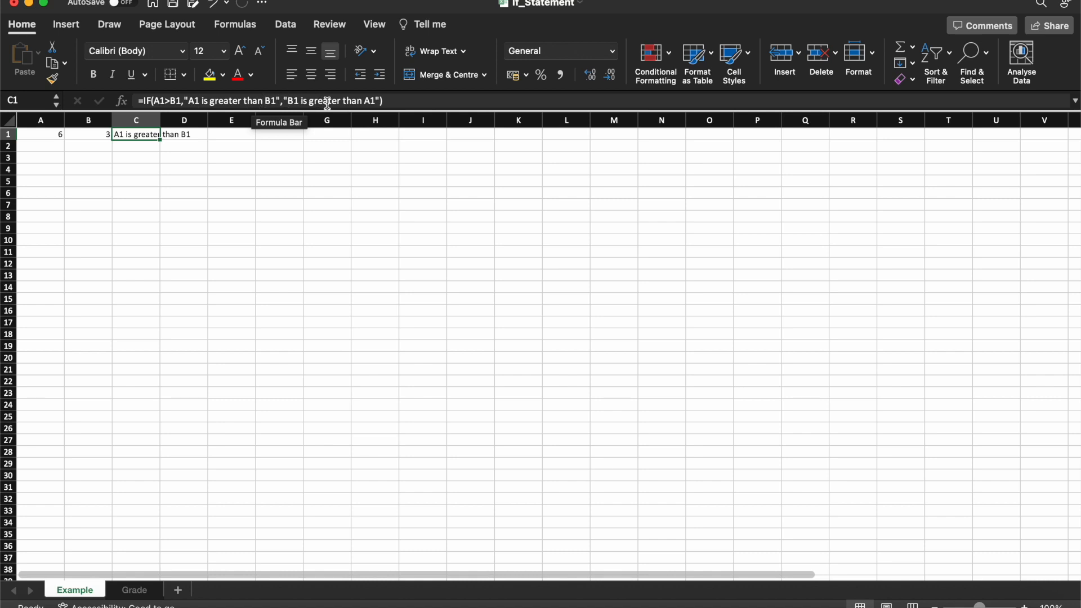
{"action": "key", "text": "Left"}
{"action": "key", "text": "Left"}
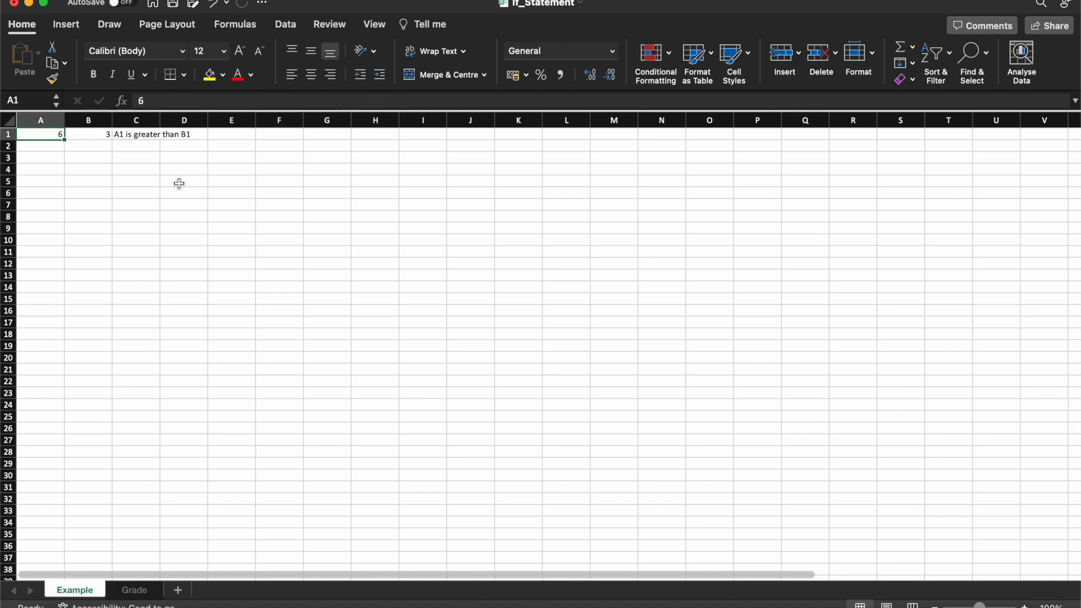
{"action": "type", "text": "2"}
{"action": "key", "text": "Right"}
{"action": "key", "text": "Right"}
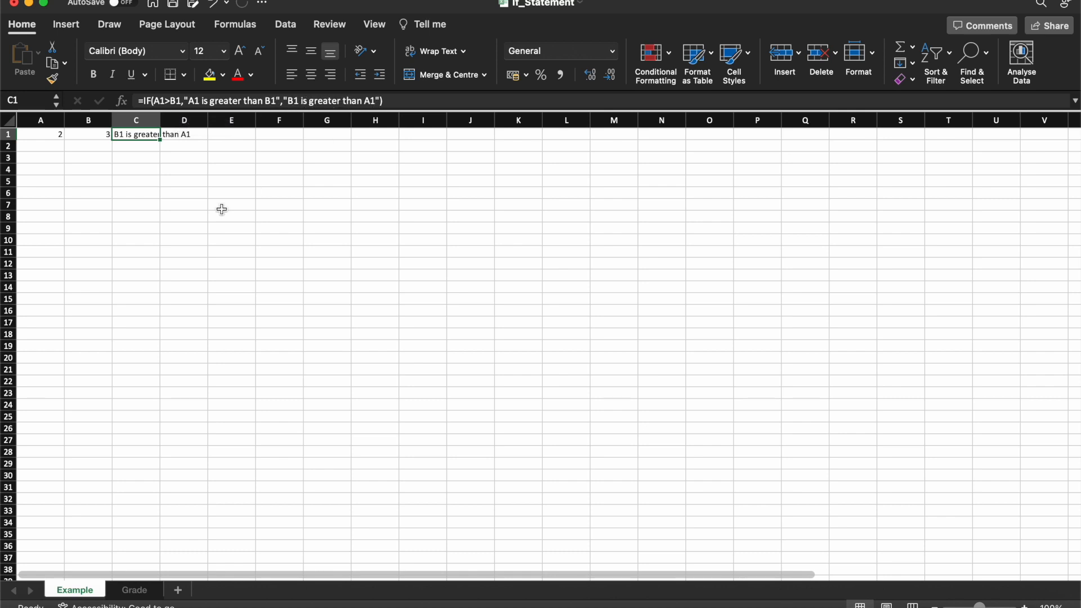
Step: Enter the formula =IF(A1>B1,A1,0) in cell C2
{"action": "key", "text": "Return"}
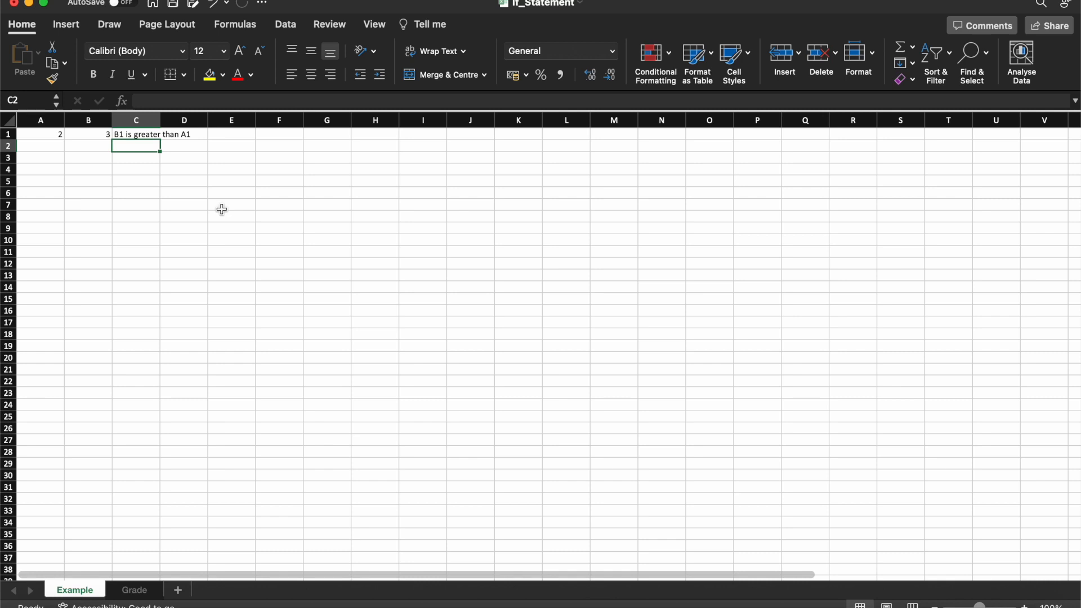
{"action": "type", "text": "="}
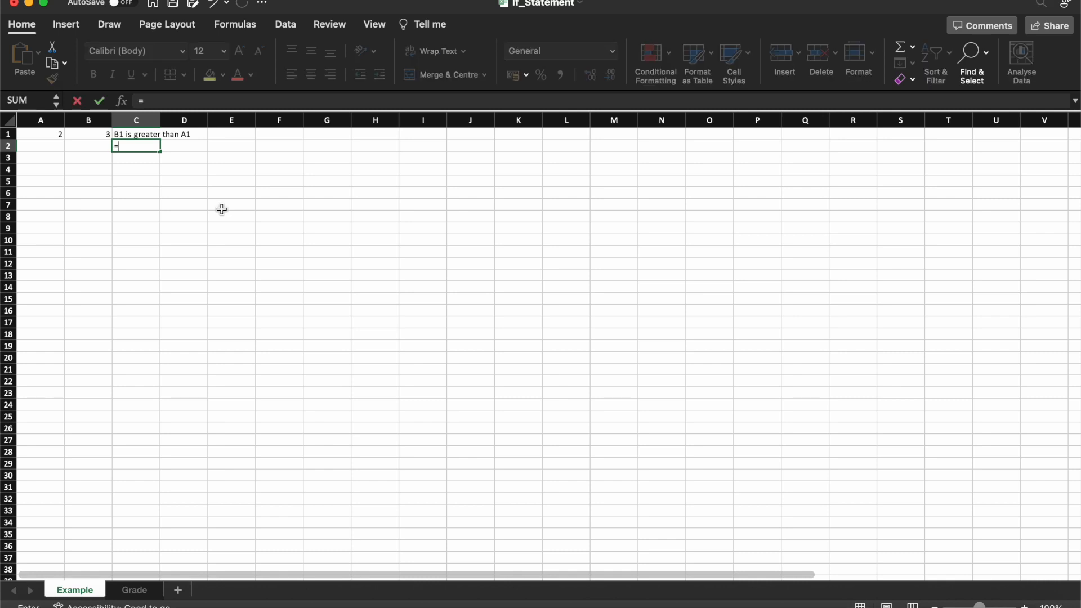
{"action": "type", "text": "if("}
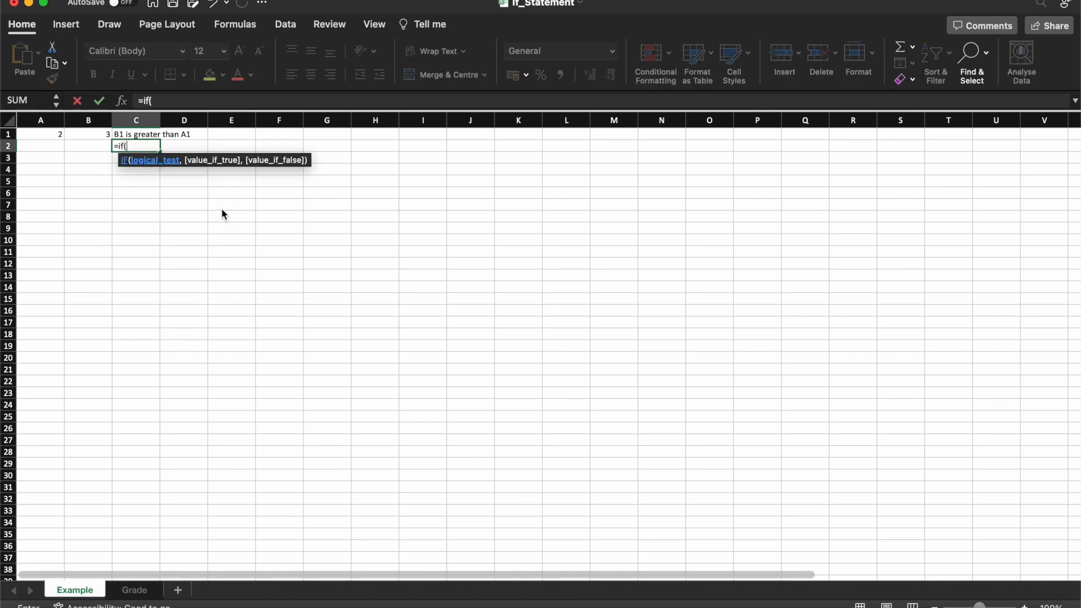
{"action": "left_click", "coordinate": [45, 134]}
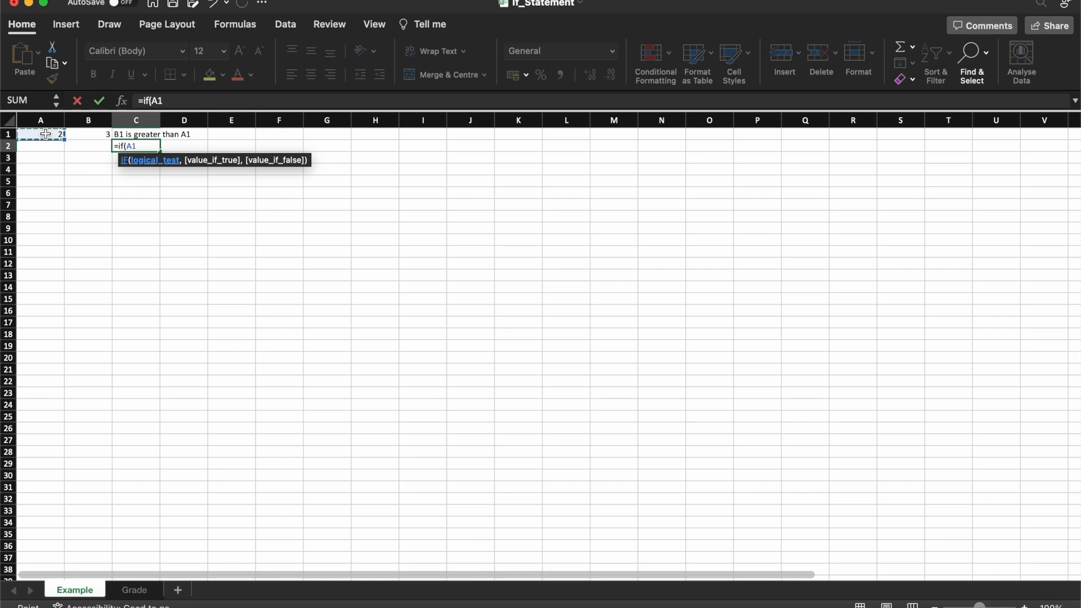
{"action": "type", "text": ">"}
{"action": "left_click", "coordinate": [90, 133]}
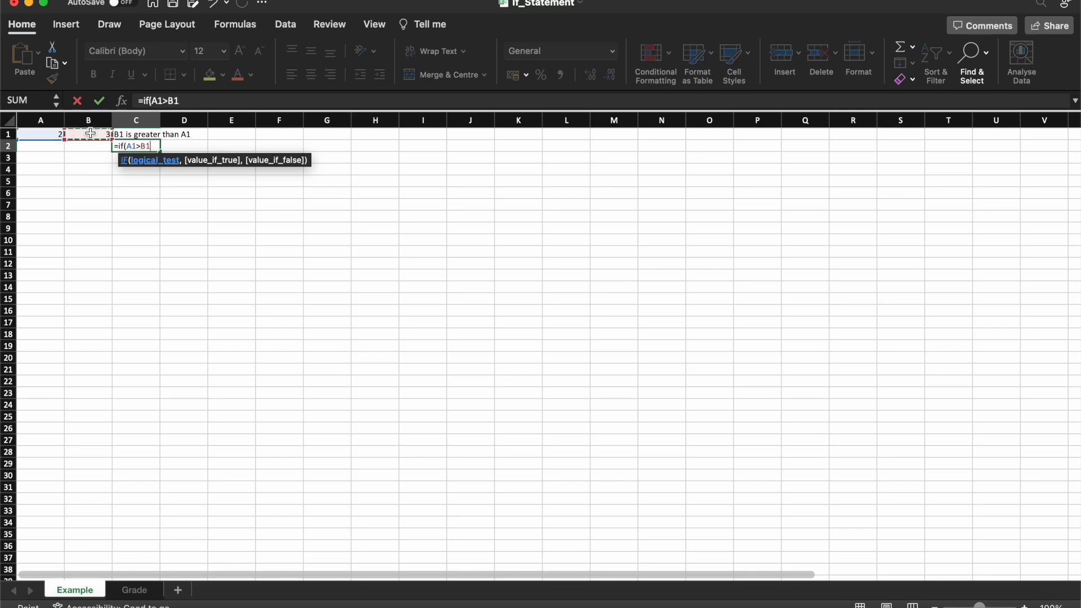
{"action": "type", "text": ","}
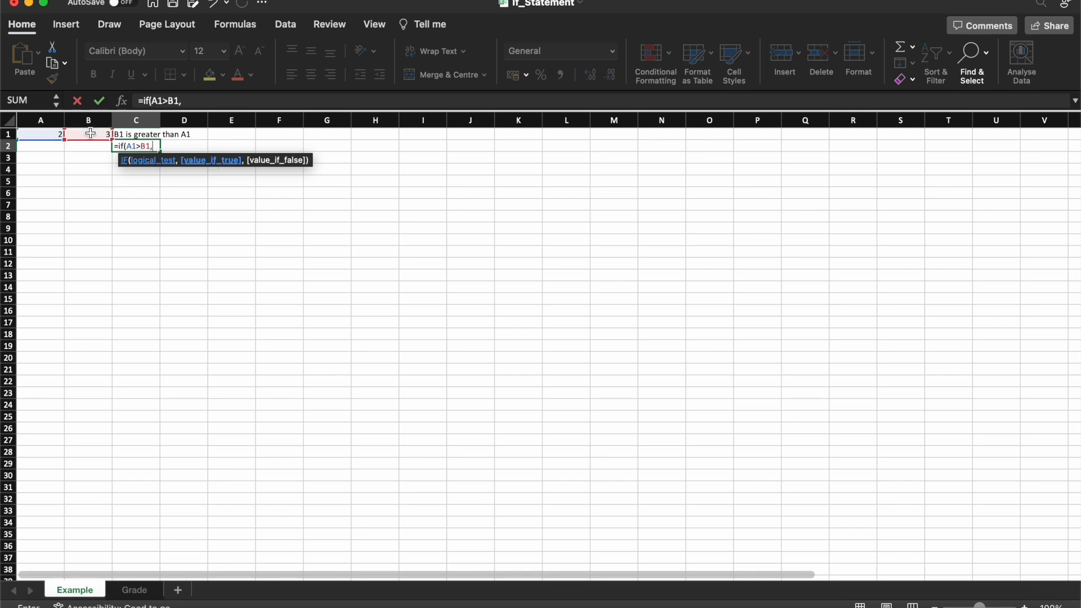
{"action": "left_click", "coordinate": [47, 135]}
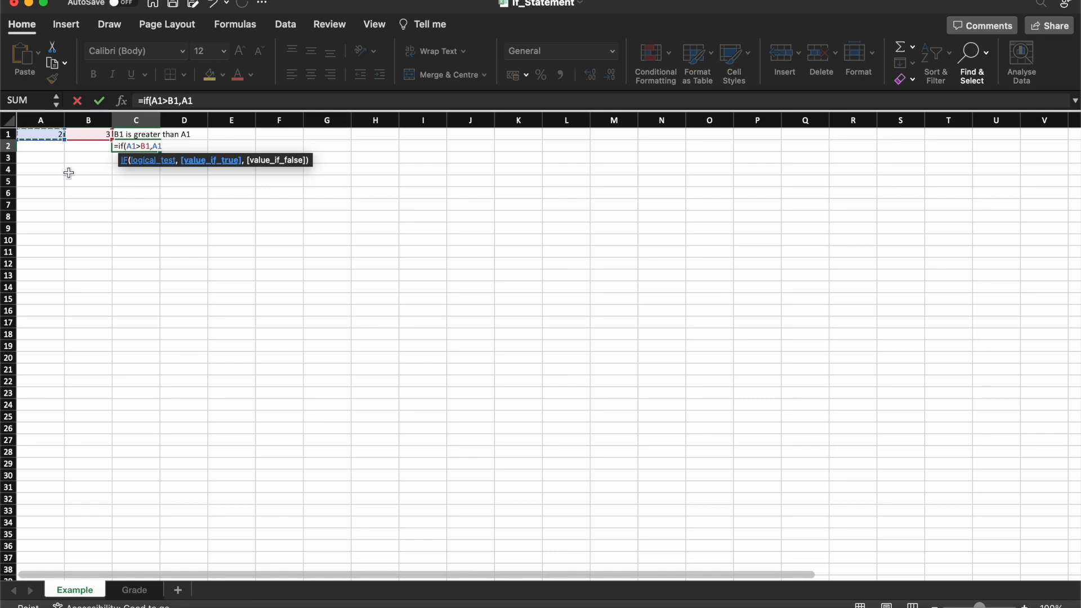
{"action": "type", "text": ","}
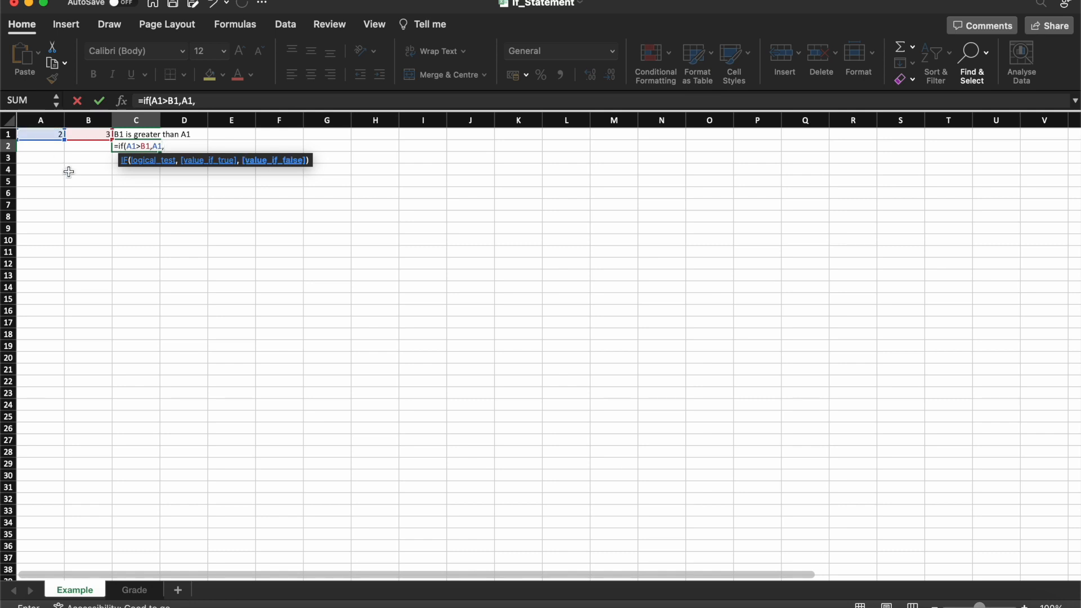
{"action": "type", "text": "0)"}
{"action": "key", "text": "Return"}
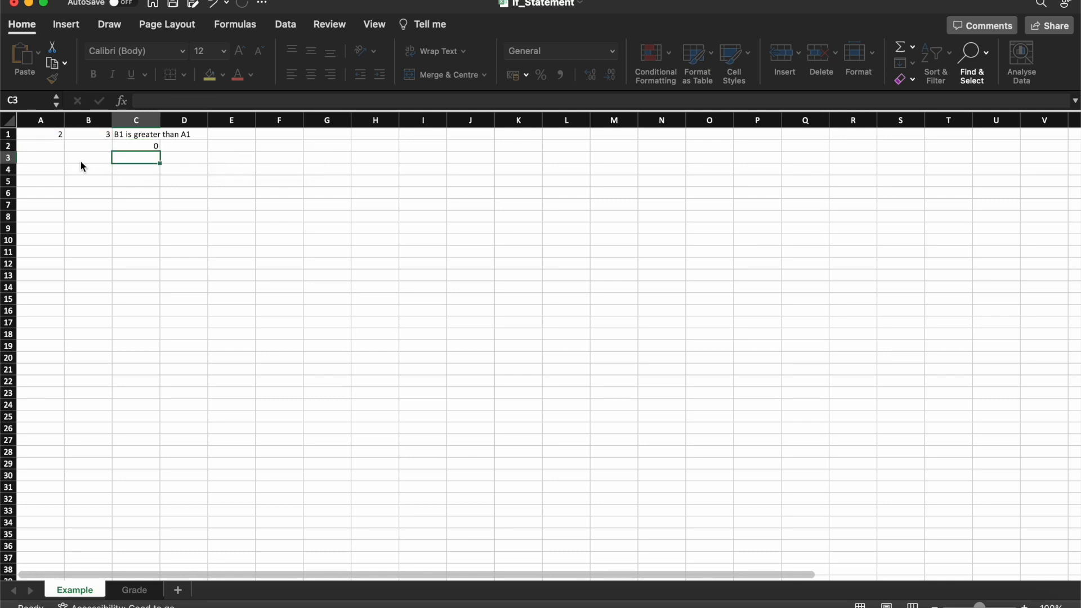
Step: Set A1 to 4 and return to the IF formula in C2 to check its result
{"action": "key", "text": "Up"}
{"action": "key", "text": "Left"}
{"action": "key", "text": "Up"}
{"action": "key", "text": "Left"}
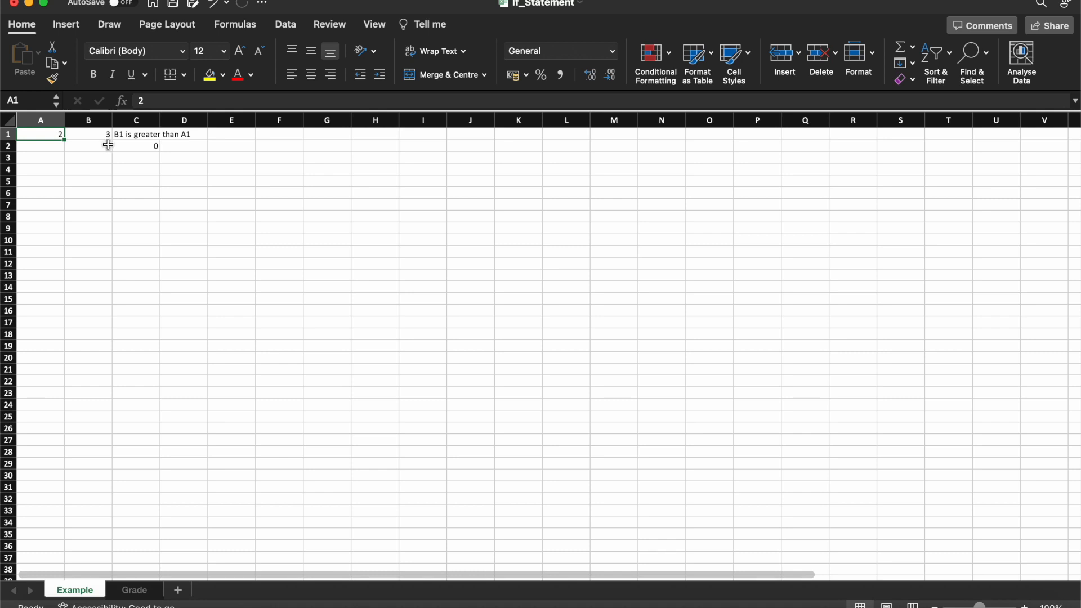
{"action": "left_click", "coordinate": [137, 147]}
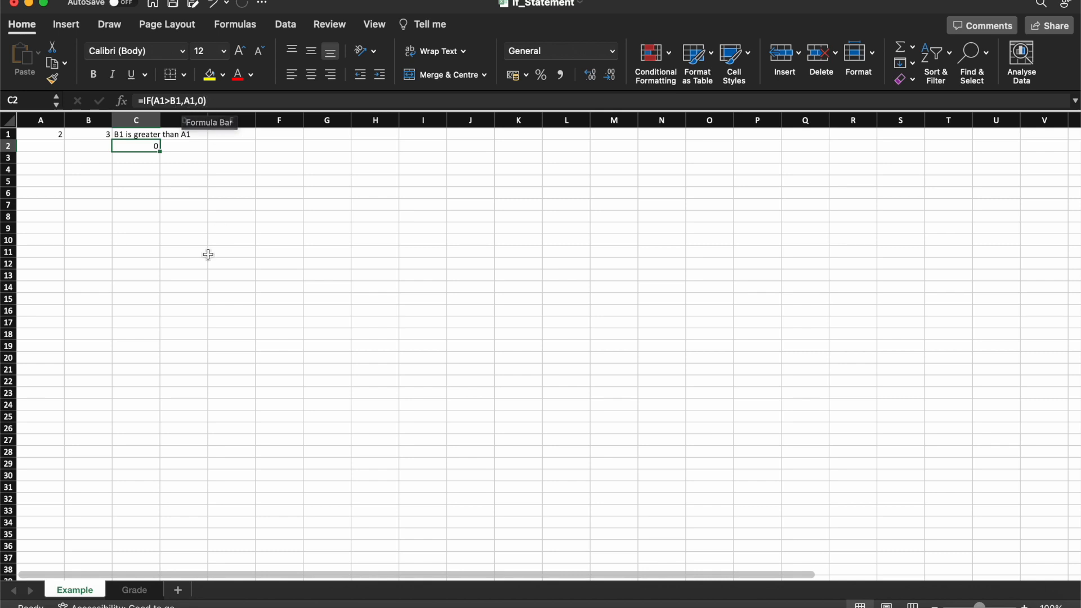
{"action": "key", "text": "Left"}
{"action": "key", "text": "Left"}
{"action": "key", "text": "Up"}
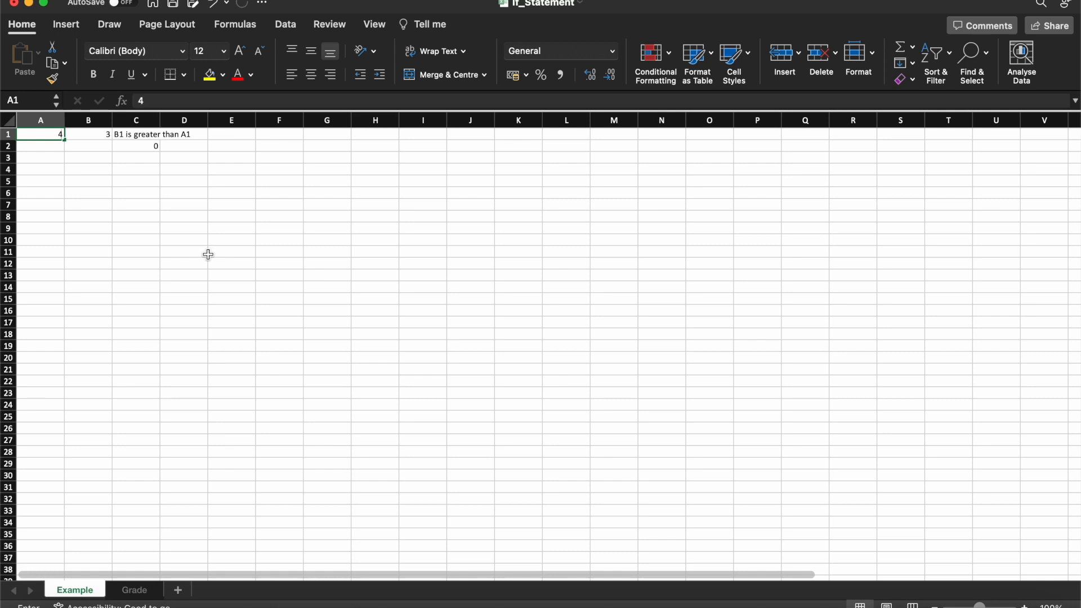
{"action": "type", "text": "4"}
{"action": "key", "text": "Return"}
{"action": "key", "text": "Right"}
{"action": "key", "text": "Right"}
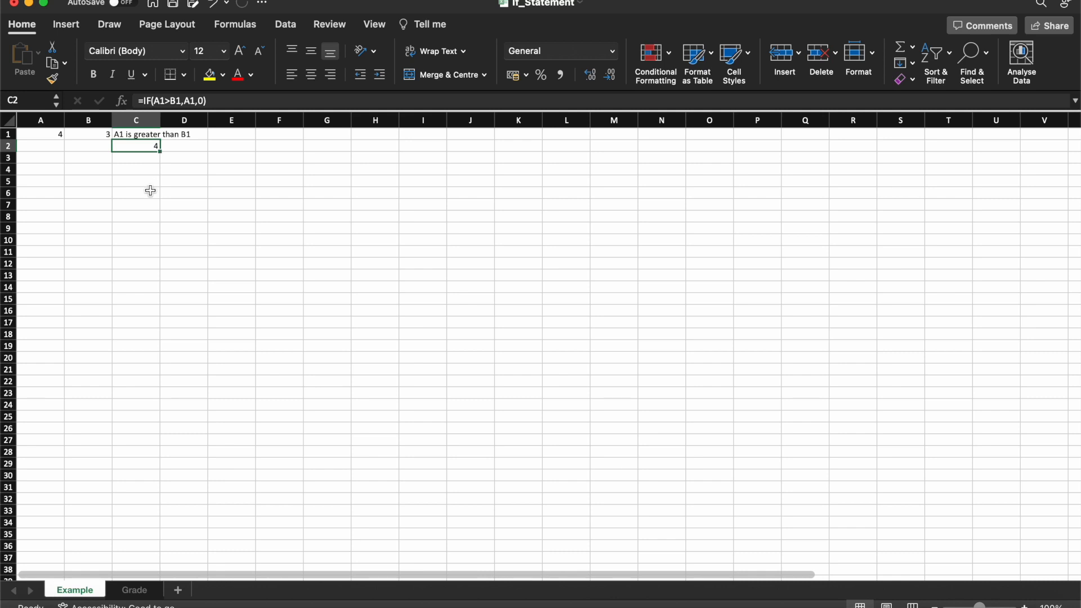
Step: Multiply the C2 result by 3 in cell D2 with the formula =C2*3
{"action": "key", "text": "Right"}
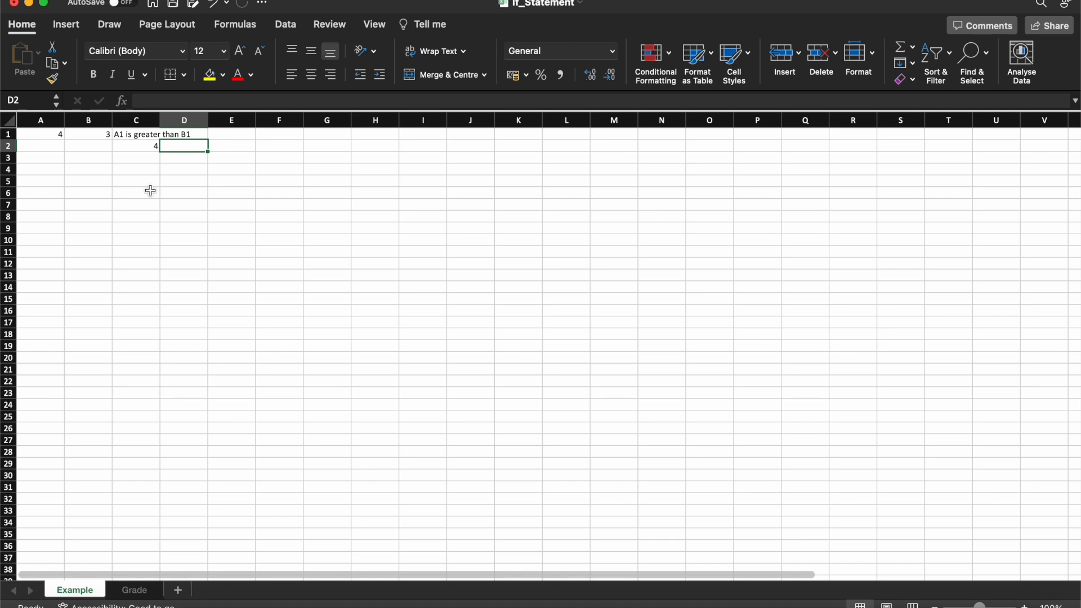
{"action": "type", "text": "="}
{"action": "key", "text": "Left"}
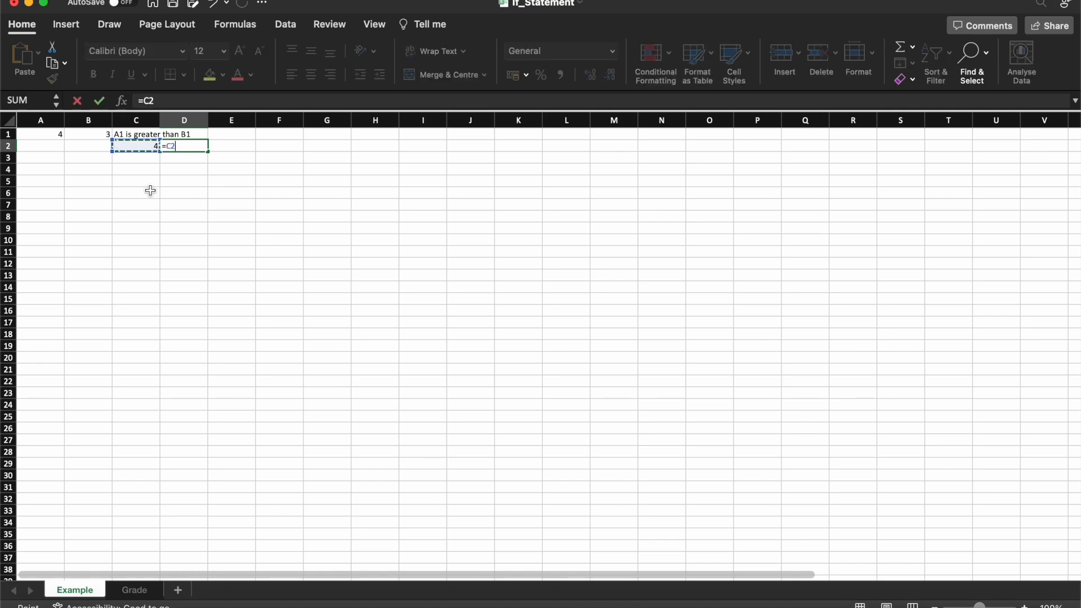
{"action": "type", "text": "*3"}
{"action": "key", "text": "ctrl+Return"}
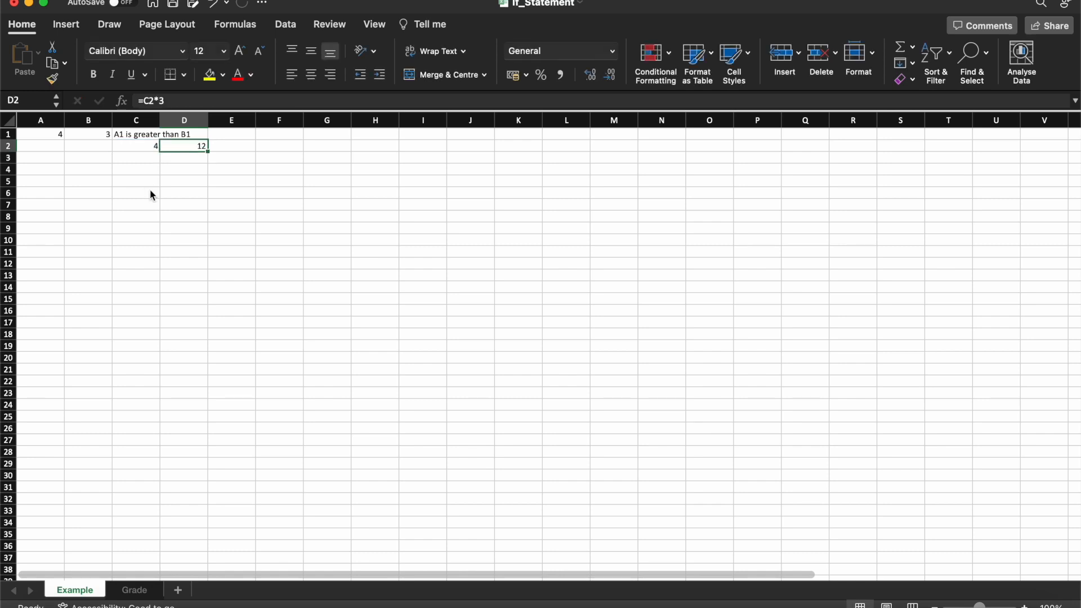
Step: Set A1 to 2, then check the formula results in C2 and D2
{"action": "key", "text": "Left"}
{"action": "key", "text": "Left"}
{"action": "key", "text": "Up"}
{"action": "type", "text": "2"}
{"action": "key", "text": "Return"}
{"action": "key", "text": "Right"}
{"action": "key", "text": "Right"}
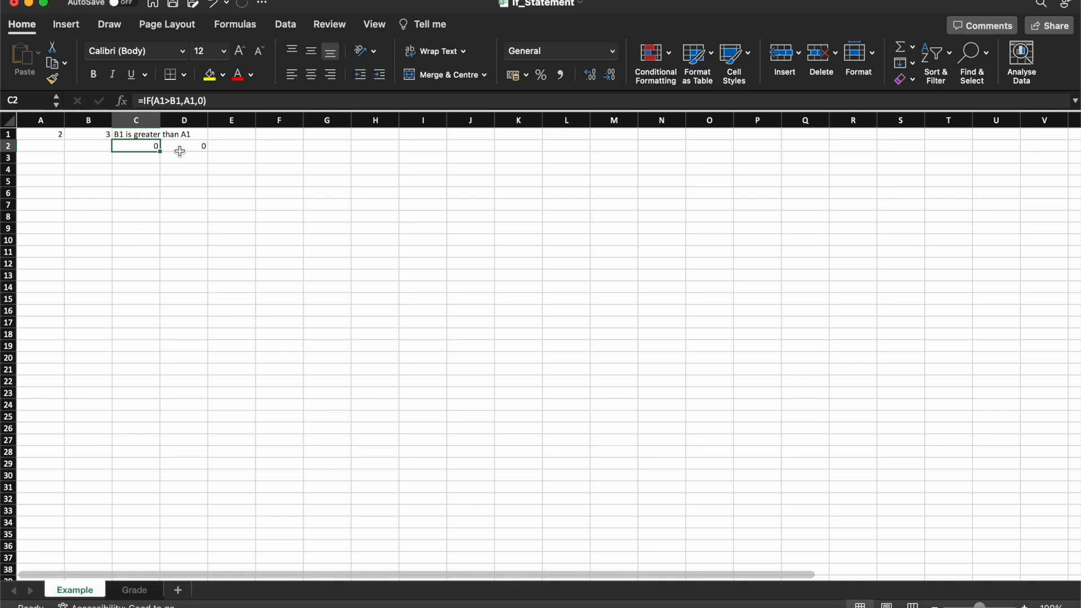
{"action": "left_click", "coordinate": [181, 150]}
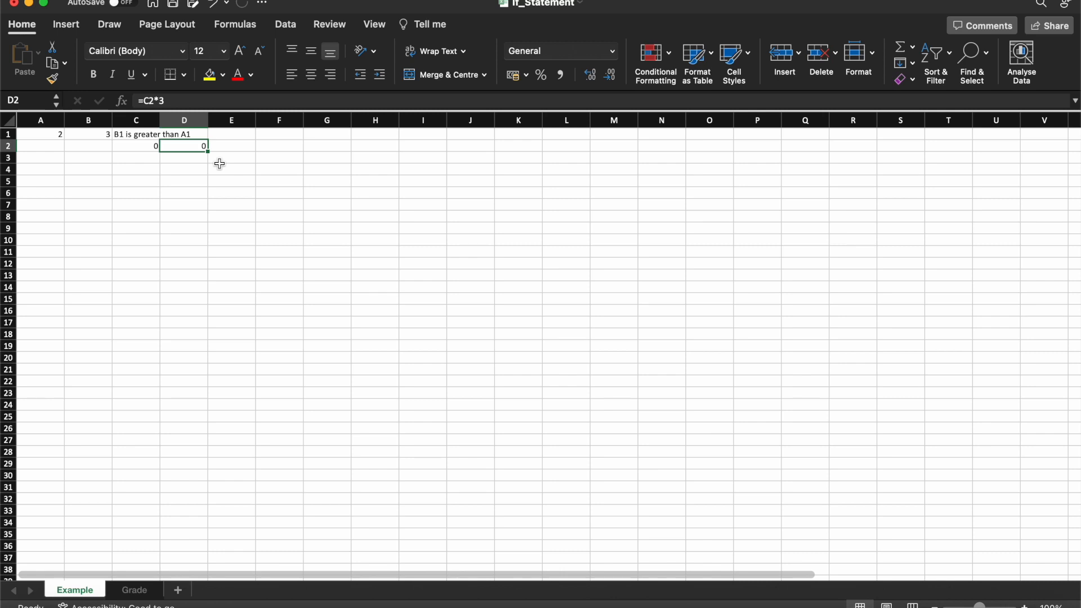
Step: Enter the formula =IF(A1>B1,A1*3,0) in cell C3
{"action": "key", "text": "Down"}
{"action": "key", "text": "Left"}
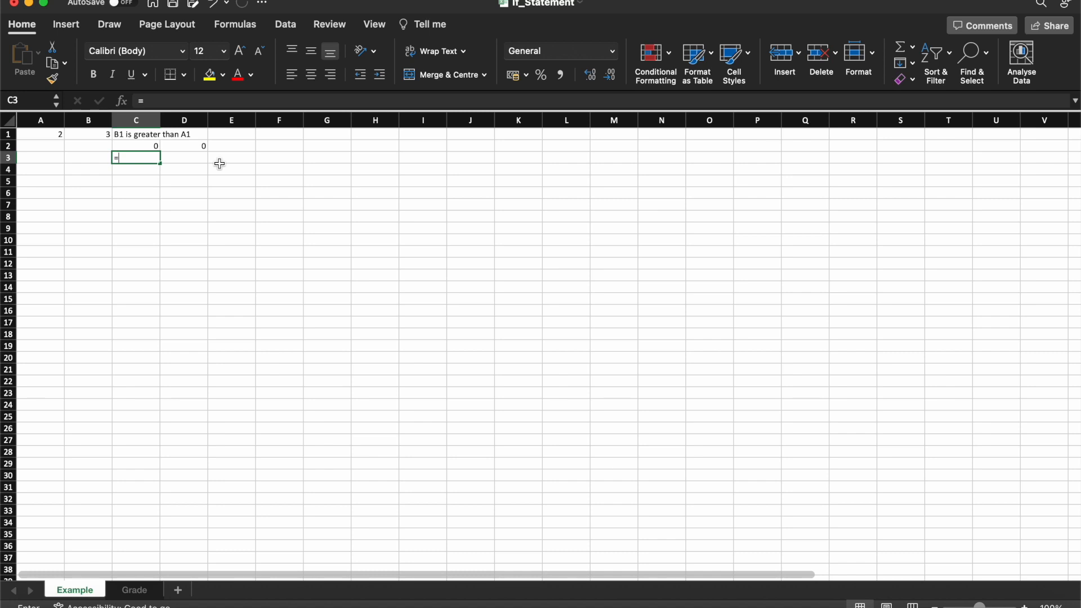
{"action": "type", "text": "=if"}
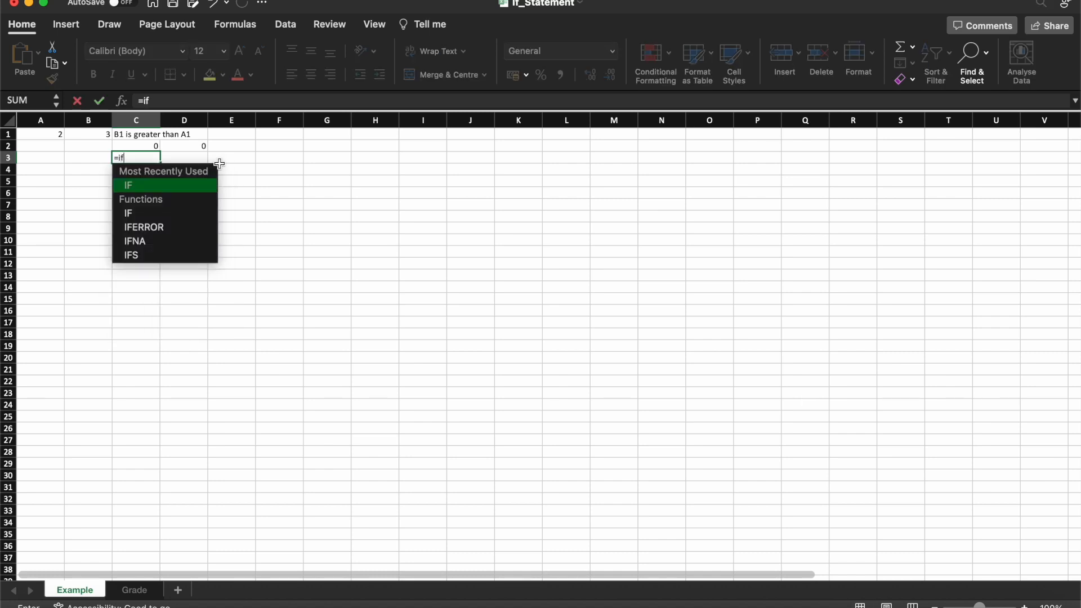
{"action": "type", "text": "("}
{"action": "left_click", "coordinate": [52, 134]}
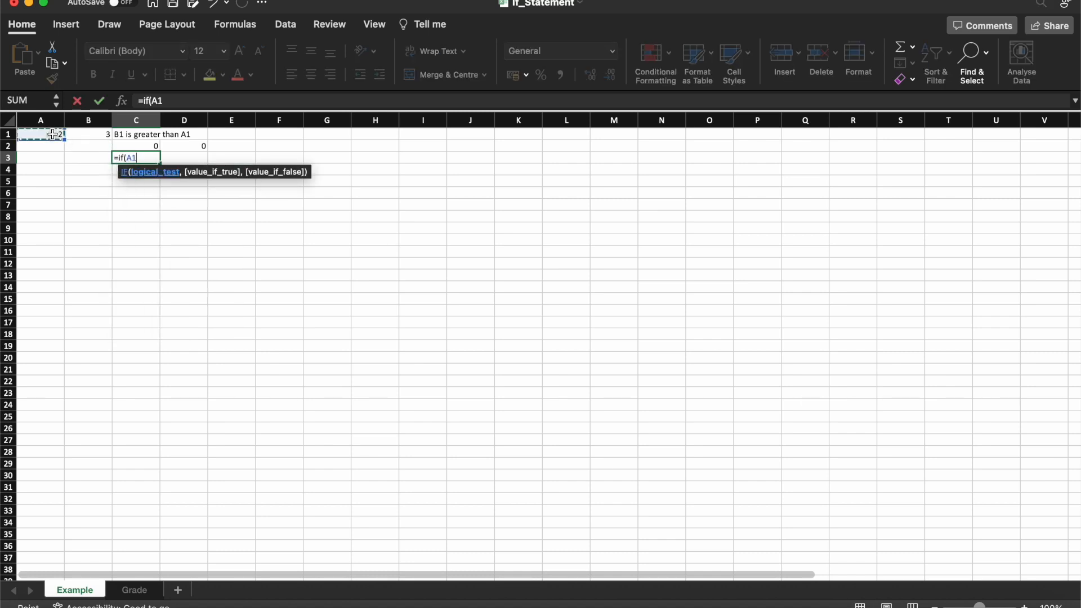
{"action": "type", "text": ">"}
{"action": "left_click", "coordinate": [87, 138]}
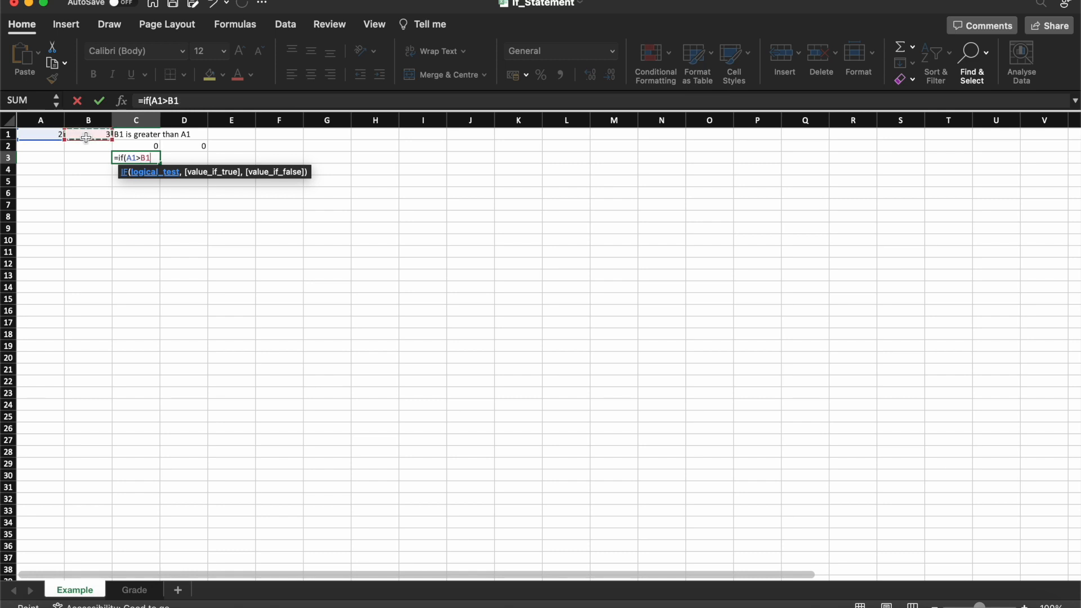
{"action": "type", "text": ","}
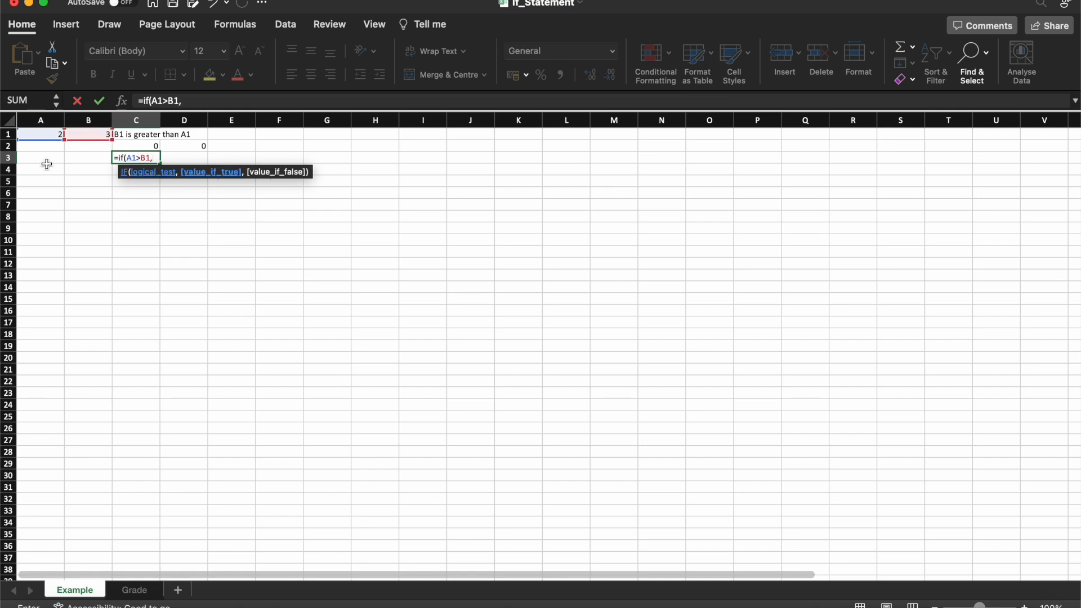
{"action": "left_click", "coordinate": [42, 134]}
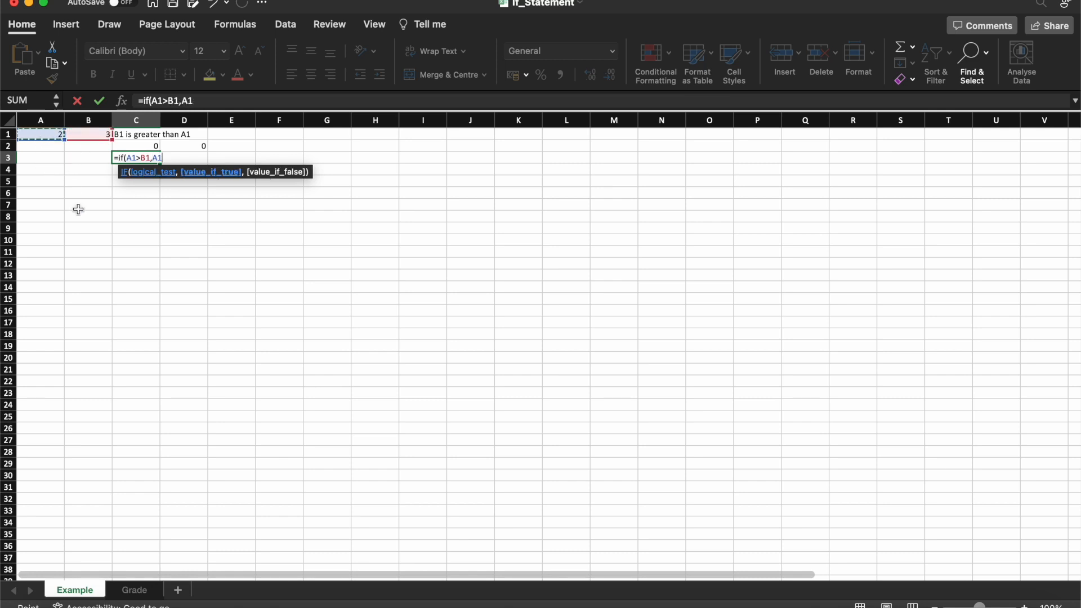
{"action": "type", "text": "*3,"}
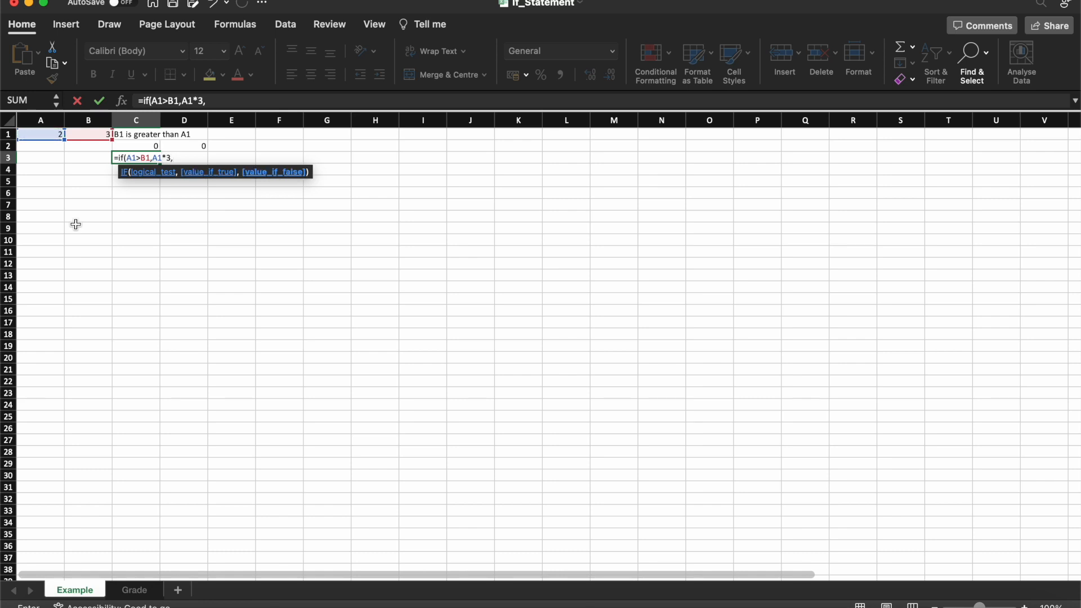
{"action": "type", "text": "0)"}
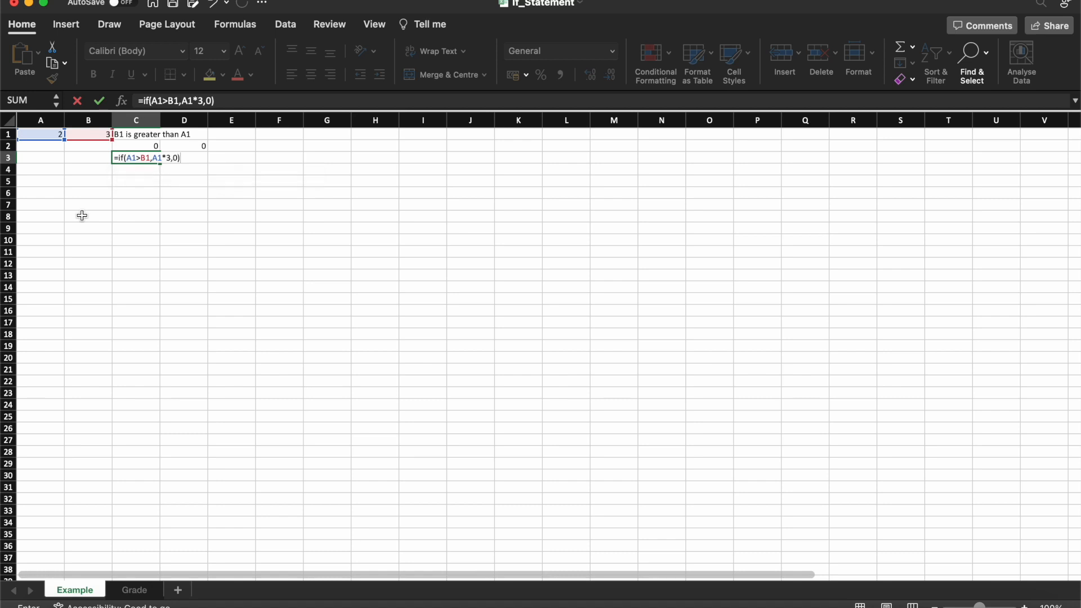
{"action": "key", "text": "Return"}
{"action": "key", "text": "Up"}
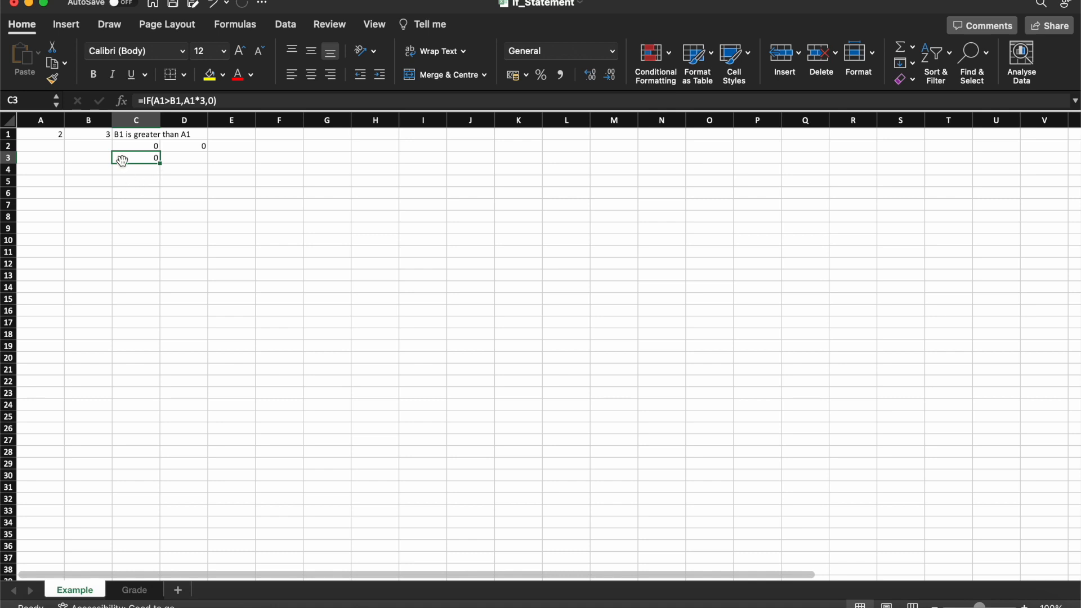
Step: Set A1 to 4, then check the result of the IF formula in C3
{"action": "left_click", "coordinate": [53, 137]}
{"action": "type", "text": "4"}
{"action": "key", "text": "Return"}
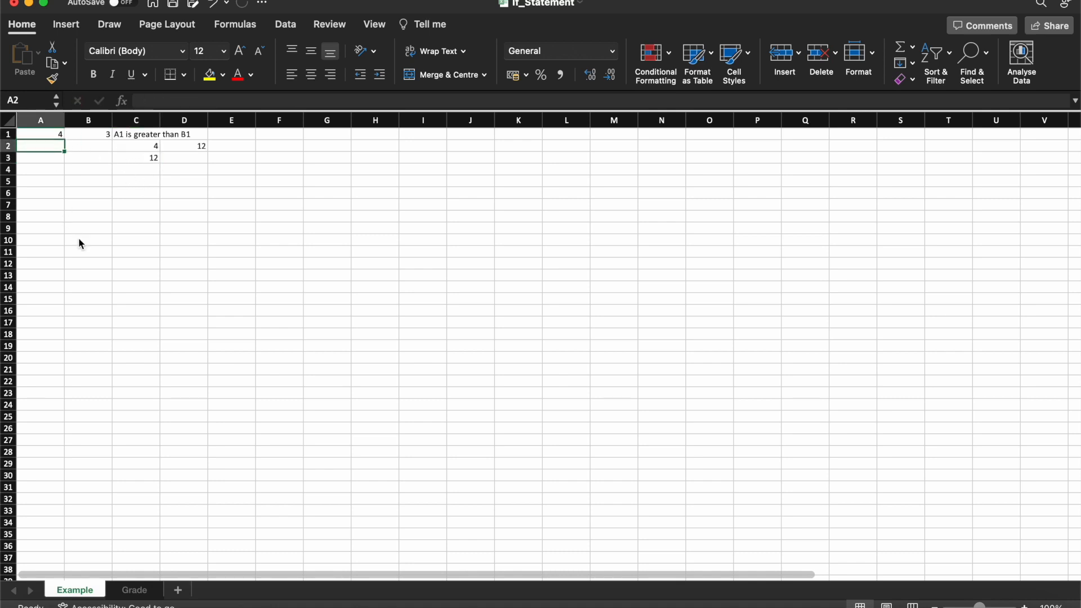
{"action": "left_click", "coordinate": [126, 158]}
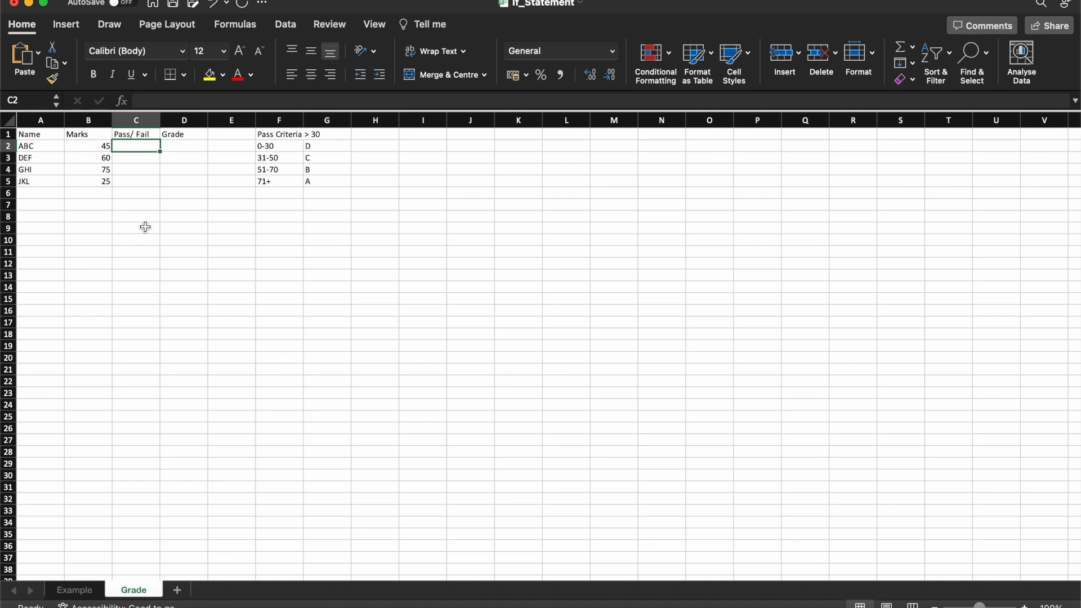
Step: Examine the marks, the Pass/Fail column and the pass criteria on the Grade sheet
{"action": "key", "text": "Left"}
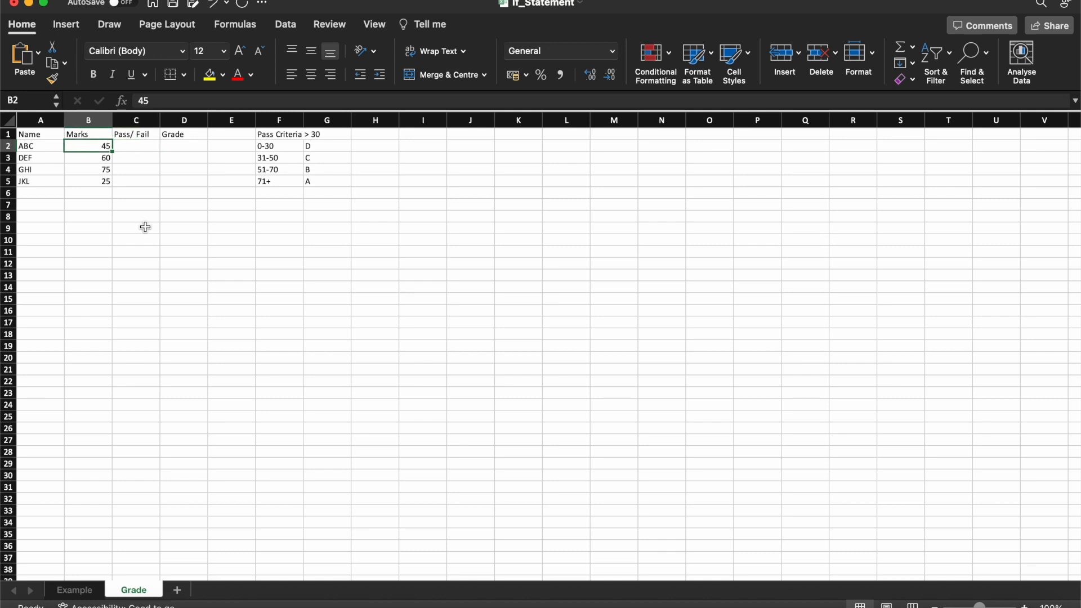
{"action": "key", "text": "Down"}
{"action": "key", "text": "Down"}
{"action": "key", "text": "Down"}
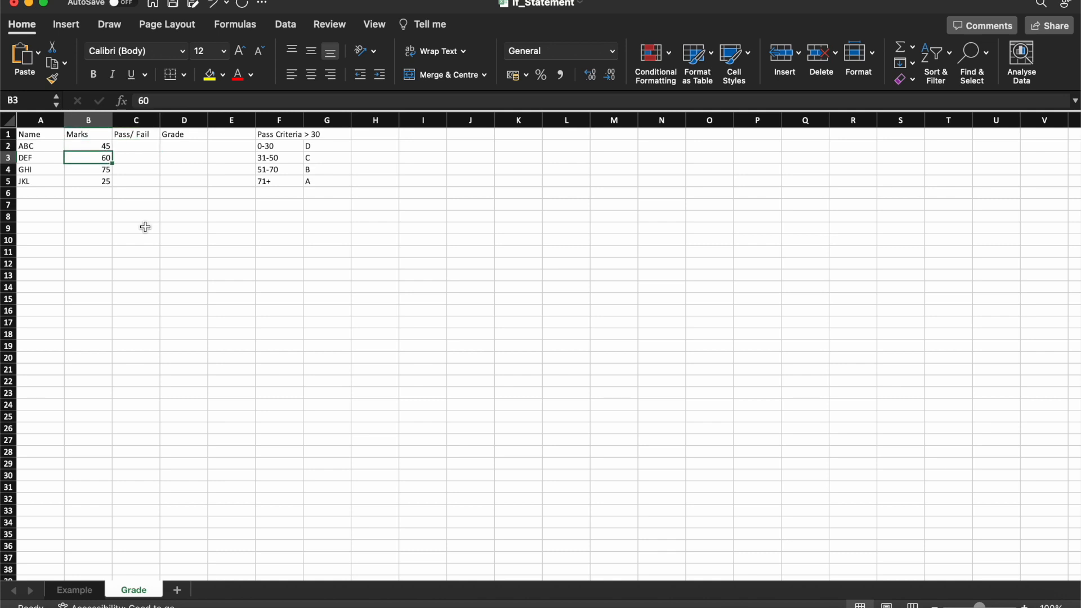
{"action": "key", "text": "Right"}
{"action": "key", "text": "Up"}
{"action": "key", "text": "Up"}
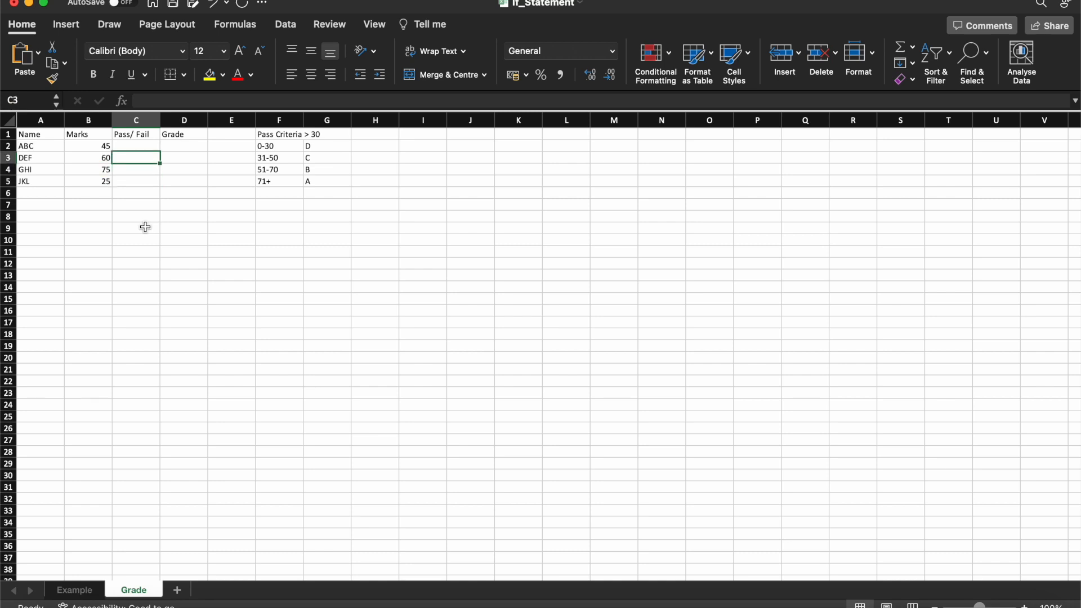
{"action": "key", "text": "Up"}
{"action": "key", "text": "Left"}
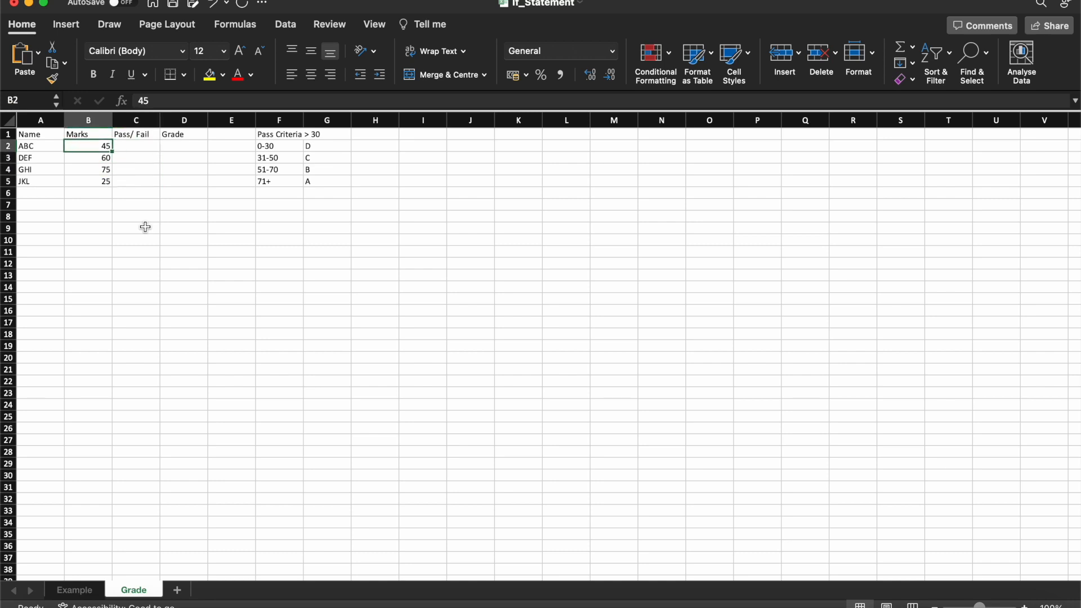
{"action": "key", "text": "Right"}
{"action": "key", "text": "Right"}
{"action": "key", "text": "Right"}
{"action": "key", "text": "Up"}
{"action": "key", "text": "Right"}
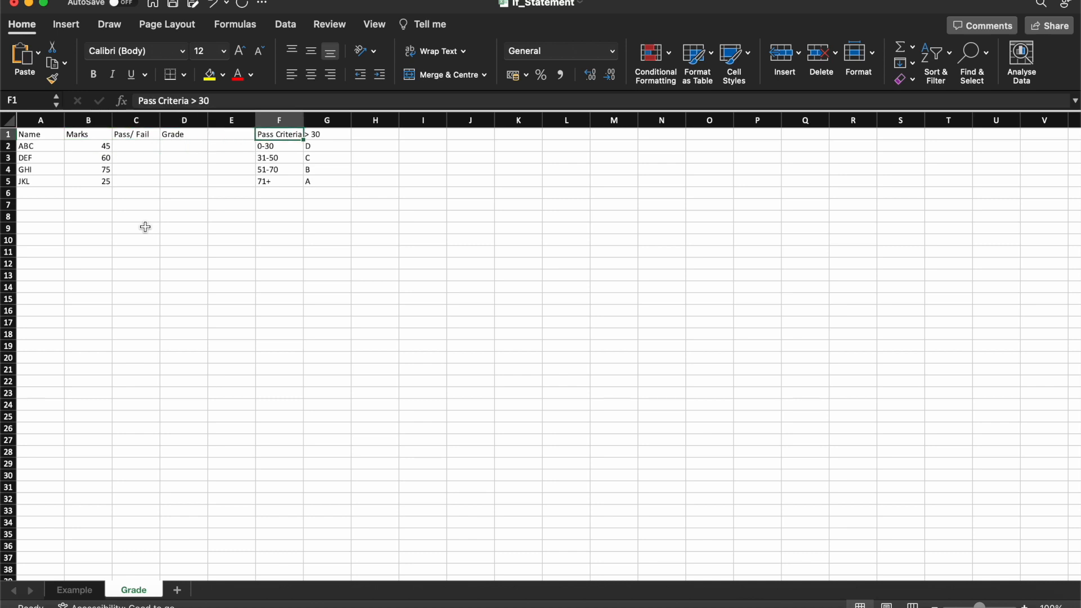
Step: Enter the formula =IF(B2>30,"Pass","Fail") in cell C2 of the Pass/Fail column
{"action": "key", "text": "Left"}
{"action": "key", "text": "Left"}
{"action": "key", "text": "Left"}
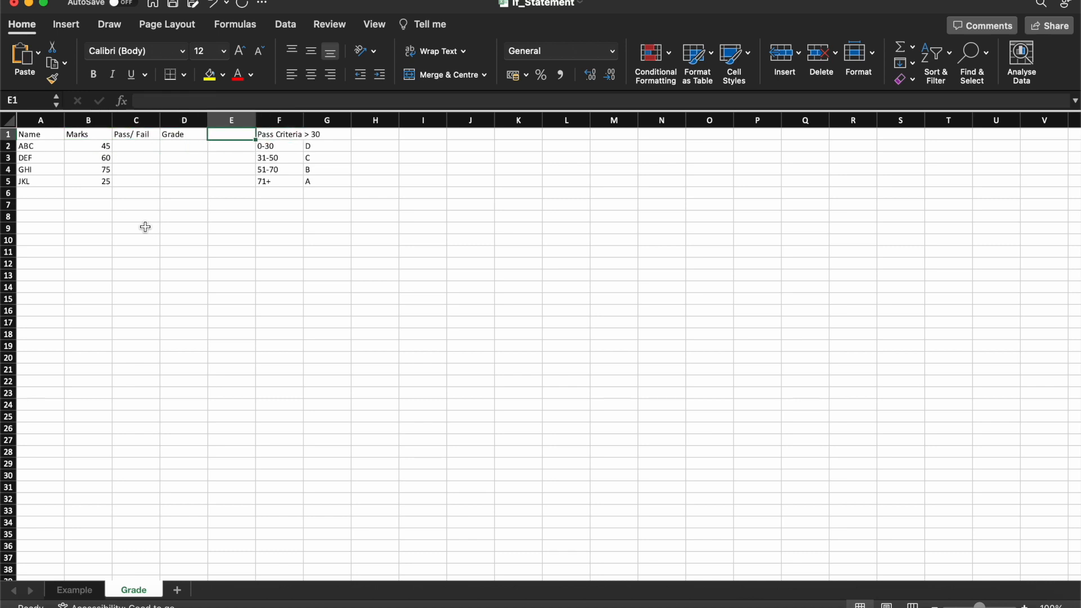
{"action": "key", "text": "Down"}
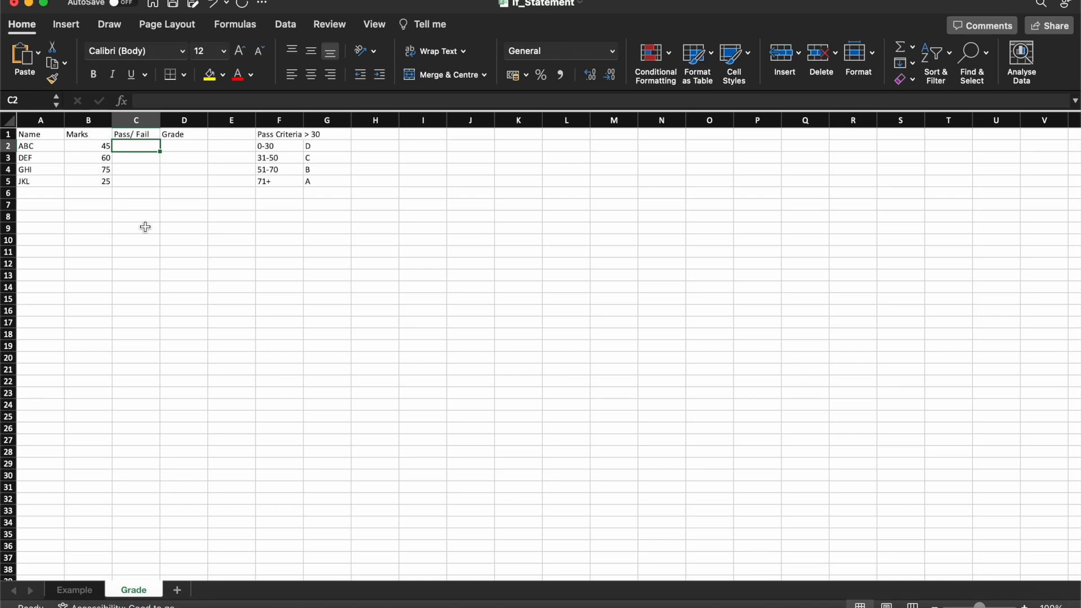
{"action": "type", "text": "=if("}
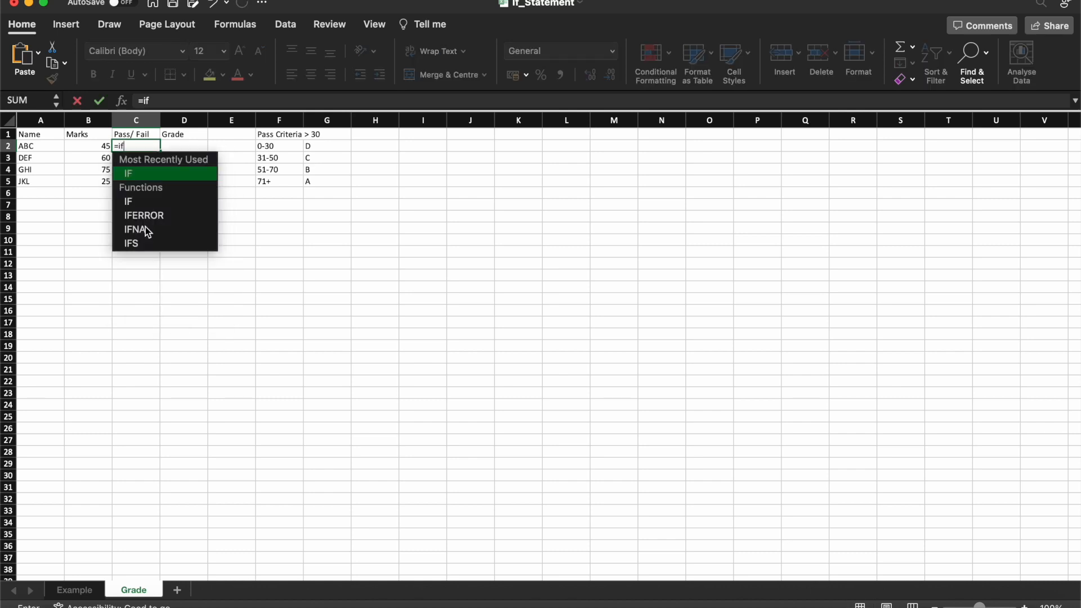
{"action": "left_click", "coordinate": [99, 148]}
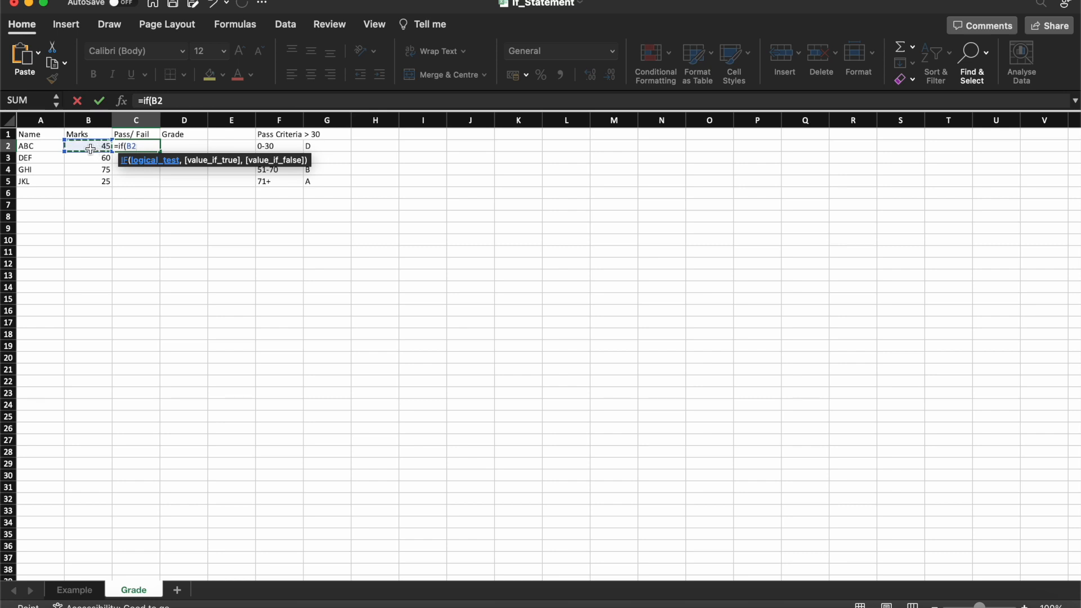
{"action": "type", "text": ">30"}
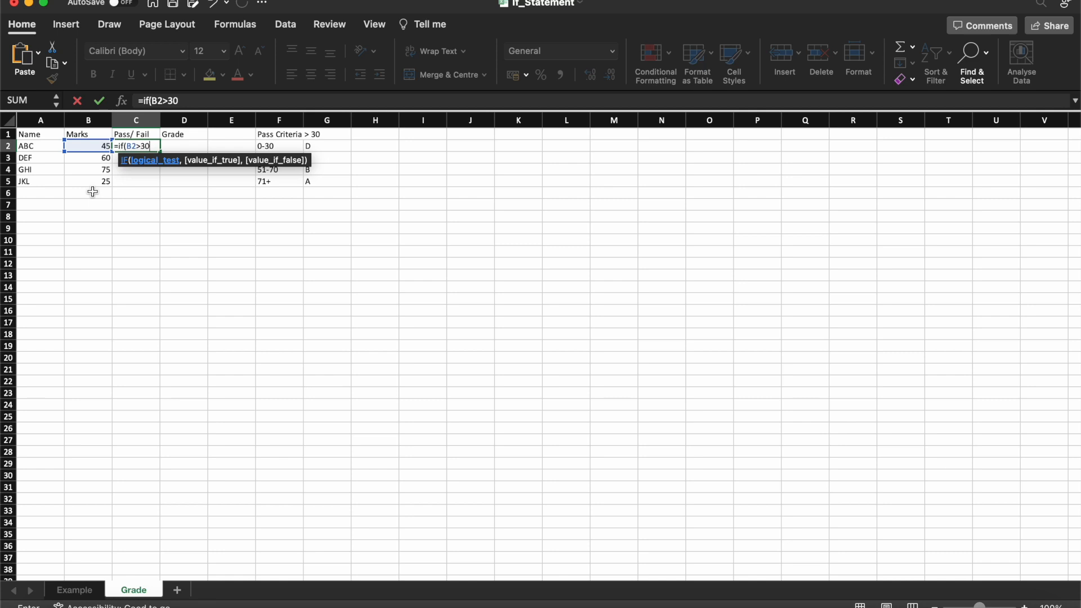
{"action": "type", "text": ",\"Pass\","}
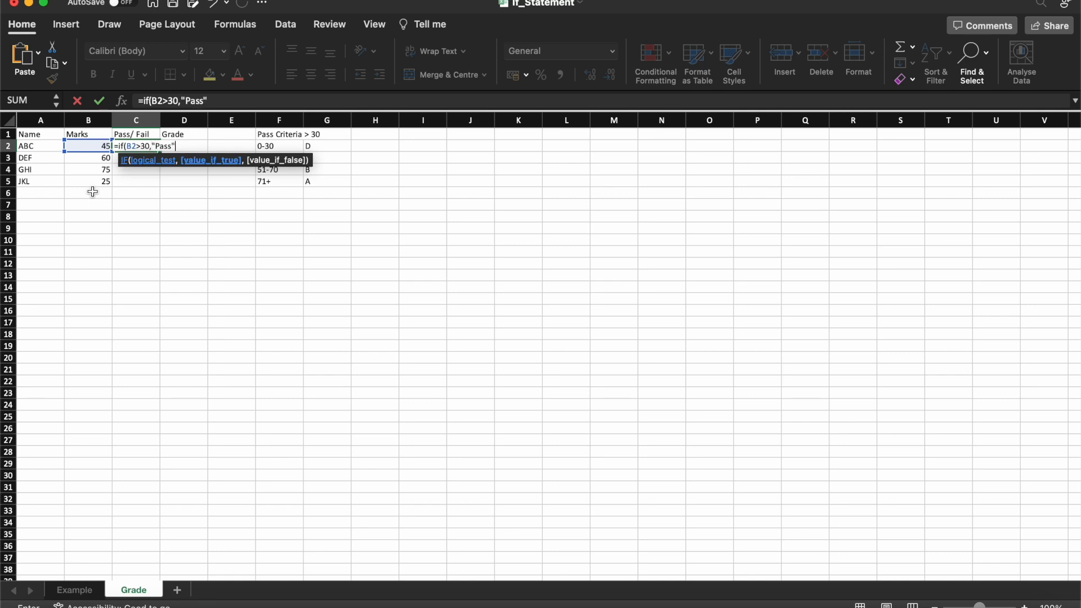
{"action": "type", "text": "\"Fail\")"}
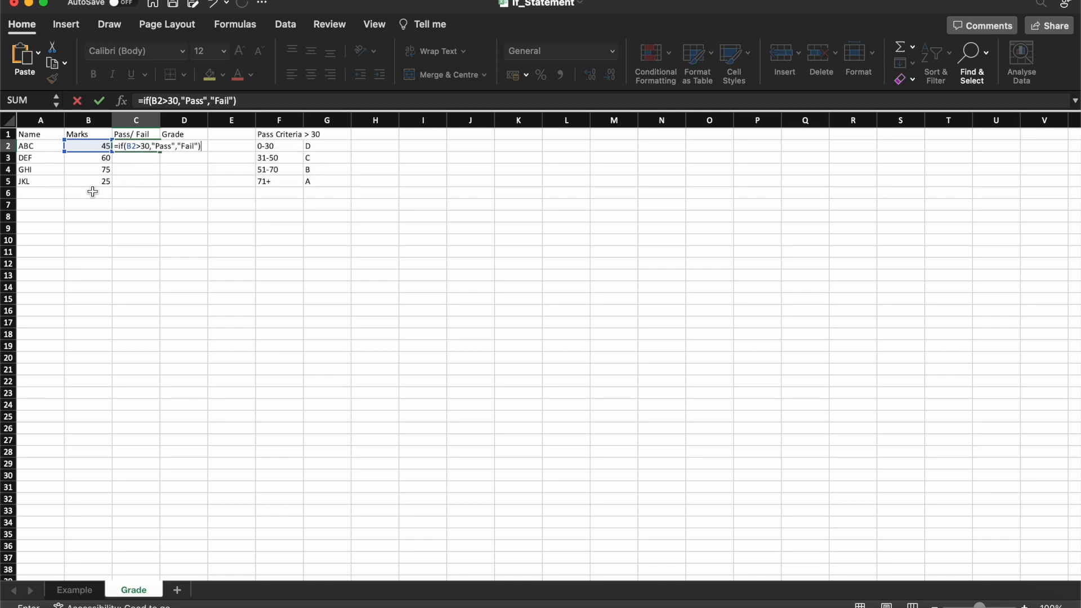
{"action": "key", "text": "Return"}
{"action": "key", "text": "Up"}
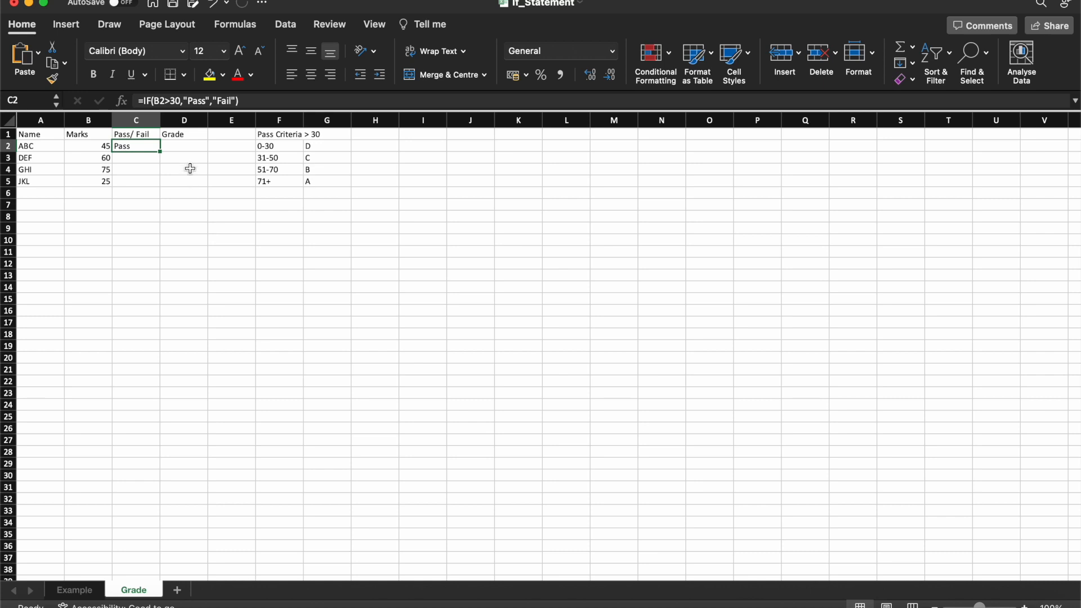
Step: Copy the Pass/Fail formula from C2 into C3:C5 and check the copied formulas row by row
{"action": "key", "text": "super+c"}
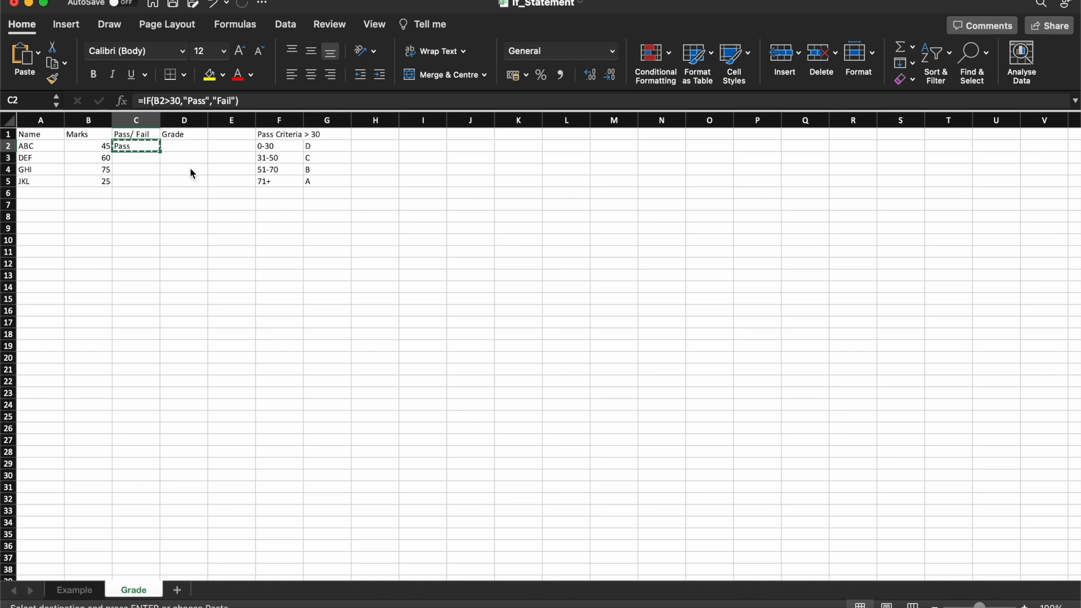
{"action": "key", "text": "Down"}
{"action": "key", "text": "shift+Down"}
{"action": "key", "text": "shift+Down"}
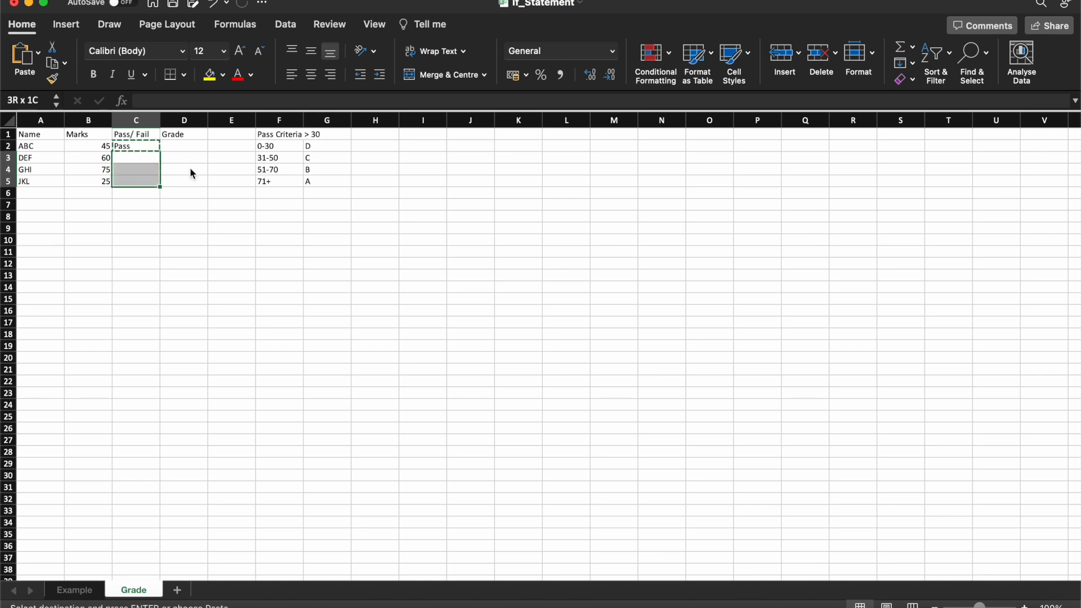
{"action": "key", "text": "super+v"}
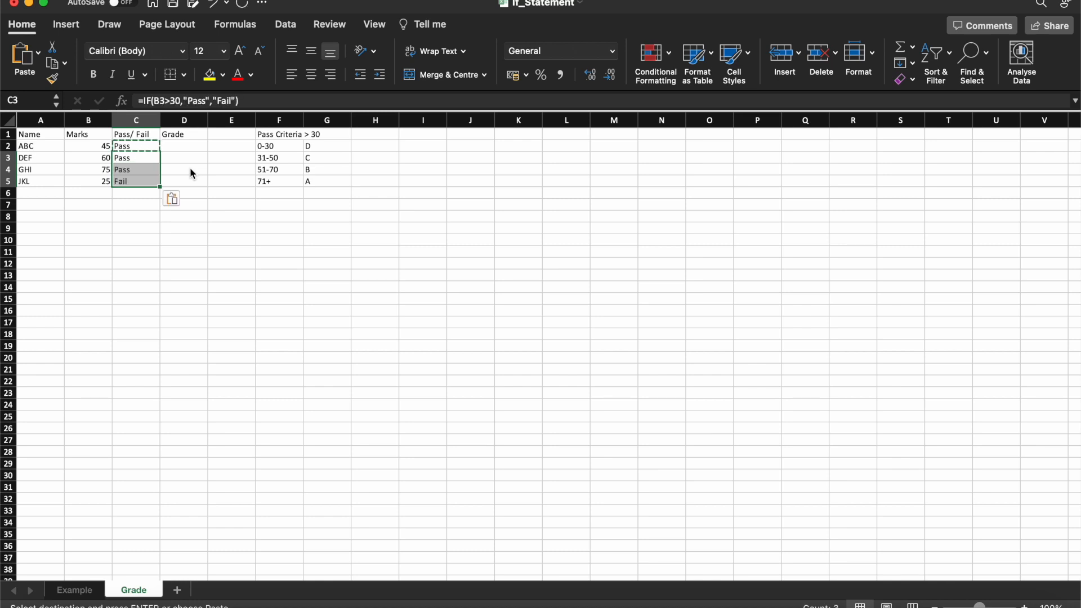
{"action": "key", "text": "Escape"}
{"action": "key", "text": "Up"}
{"action": "key", "text": "Down"}
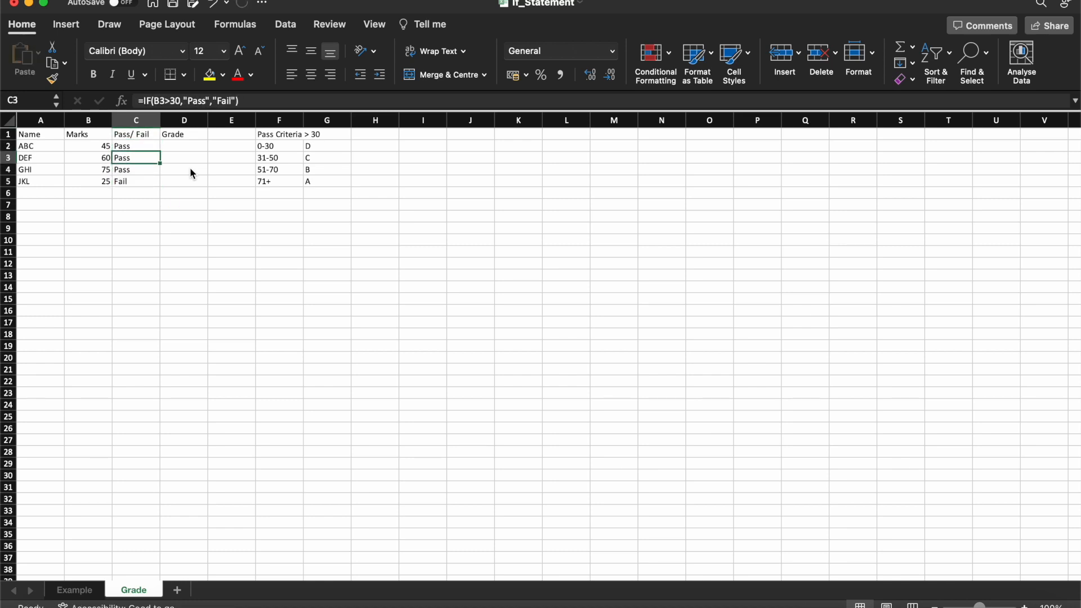
{"action": "key", "text": "Left"}
{"action": "key", "text": "Right"}
{"action": "key", "text": "Down"}
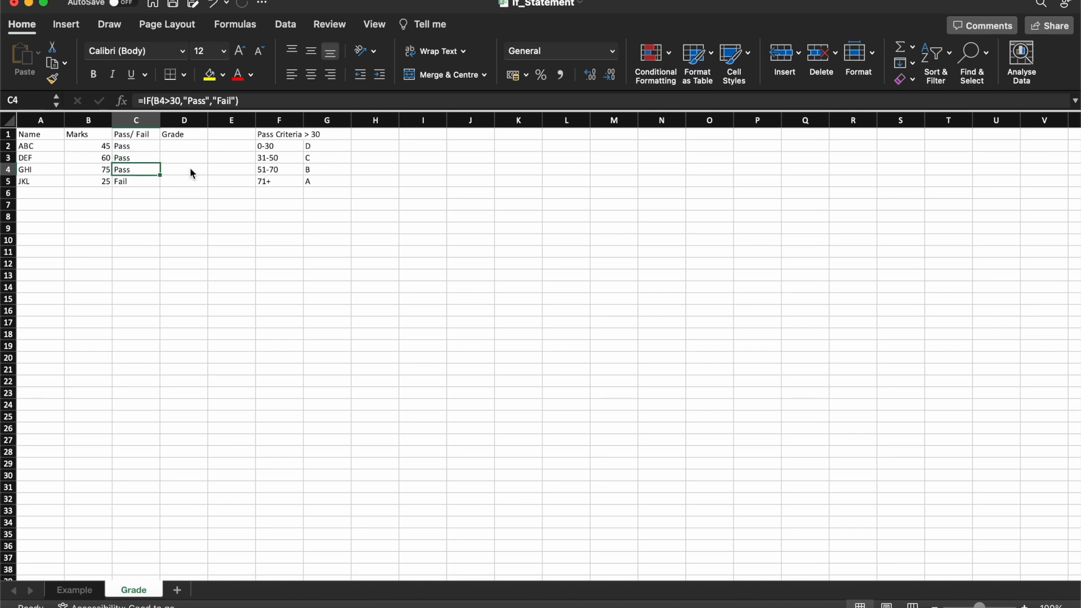
{"action": "key", "text": "Down"}
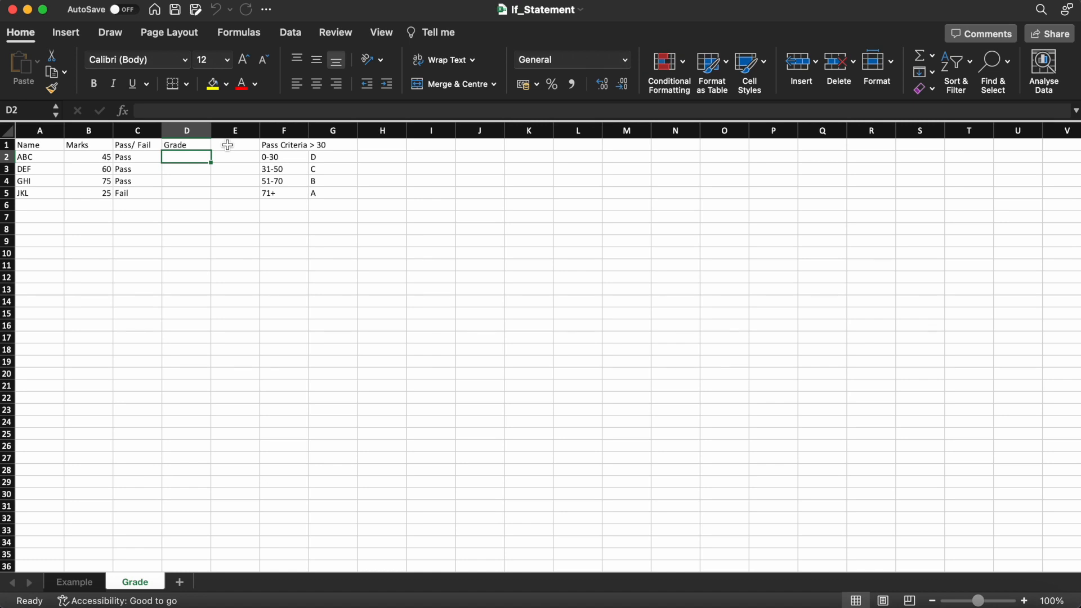
Step: Add the column heading Remark in cell E1
{"action": "left_click", "coordinate": [227, 145]}
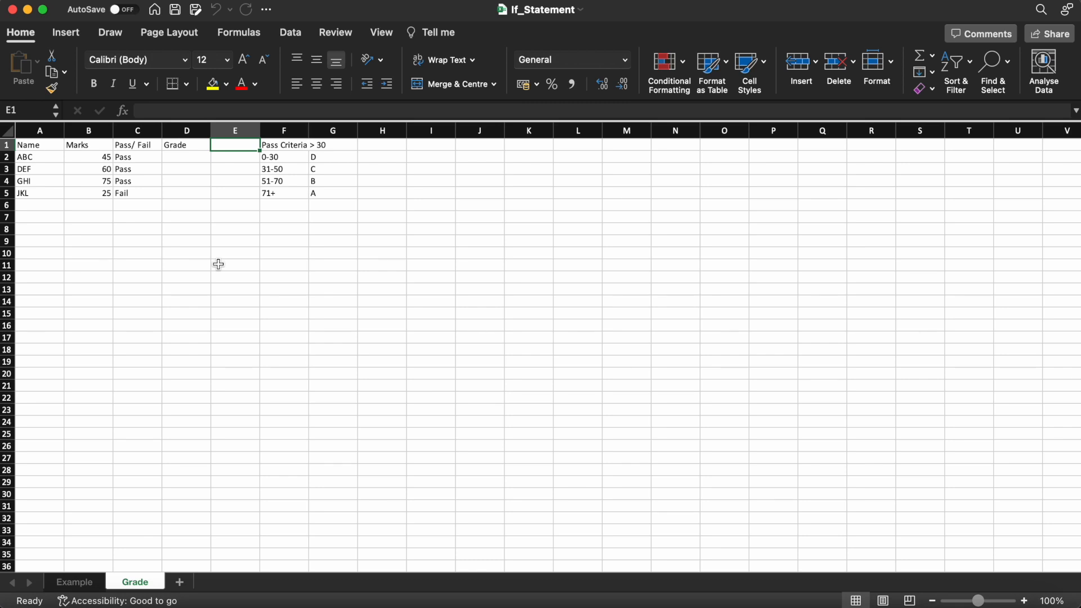
{"action": "type", "text": "Remark"}
{"action": "key", "text": "Return"}
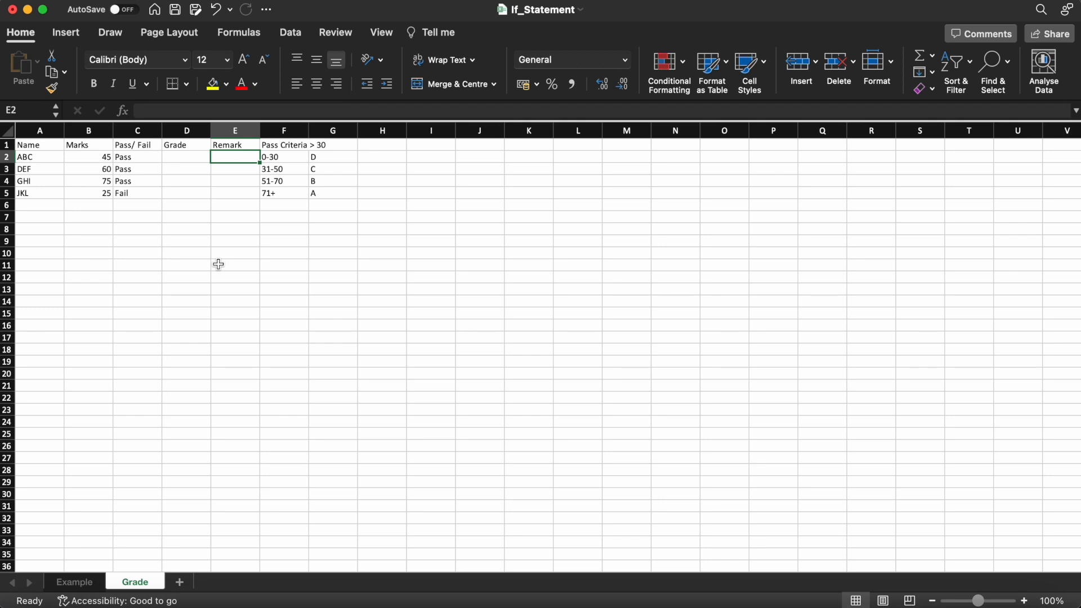
Step: Enter the formula =IF(C2="Pass","Well done!!!","Good luck for next time") in cell E2 and widen column E slightly
{"action": "type", "text": "="}
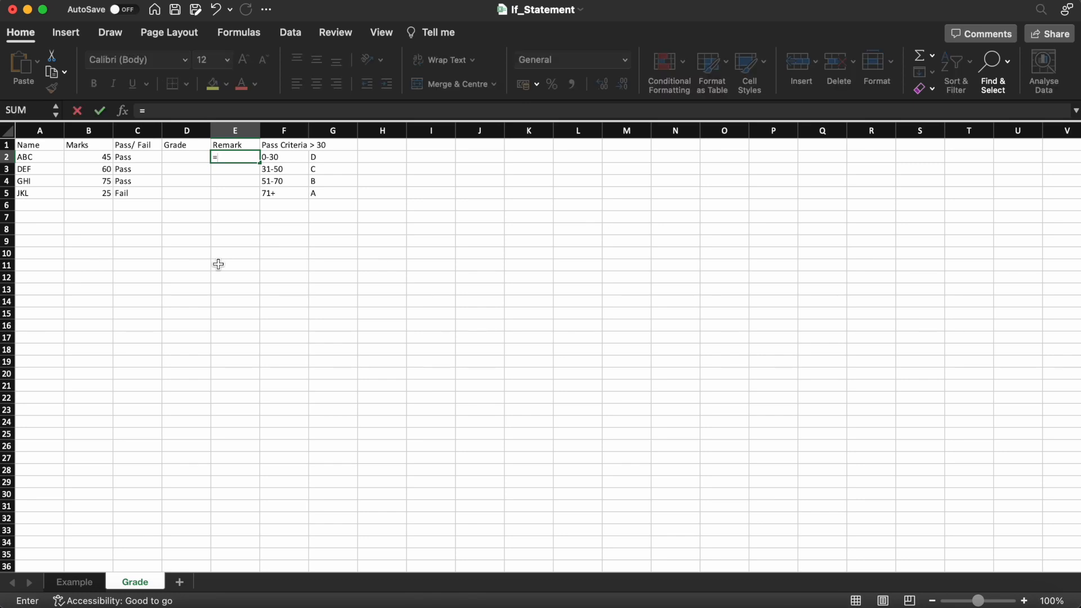
{"action": "type", "text": "if("}
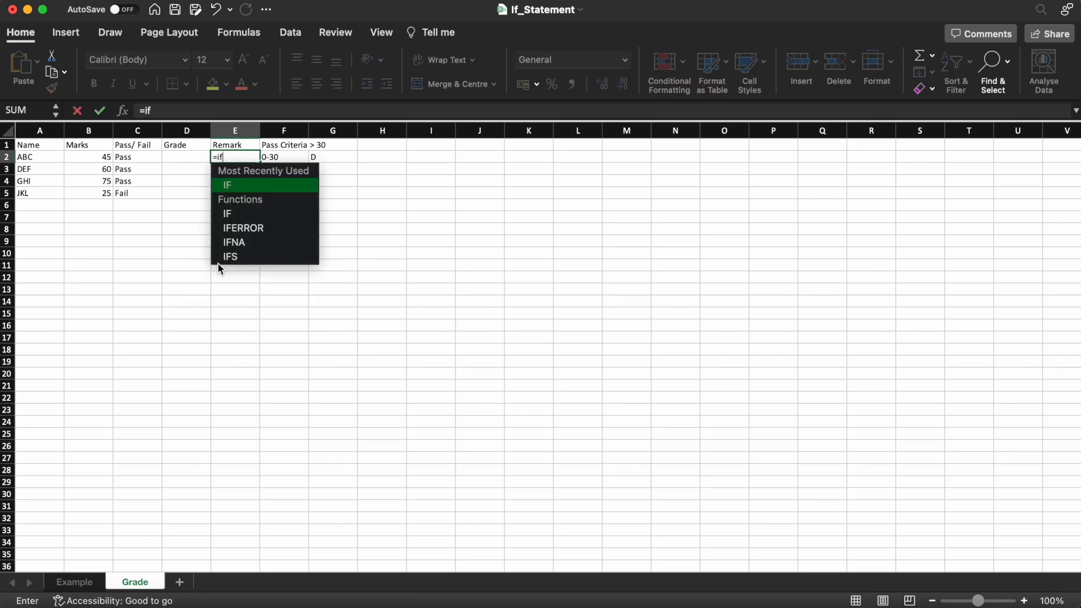
{"action": "left_click", "coordinate": [139, 156]}
{"action": "type", "text": "="}
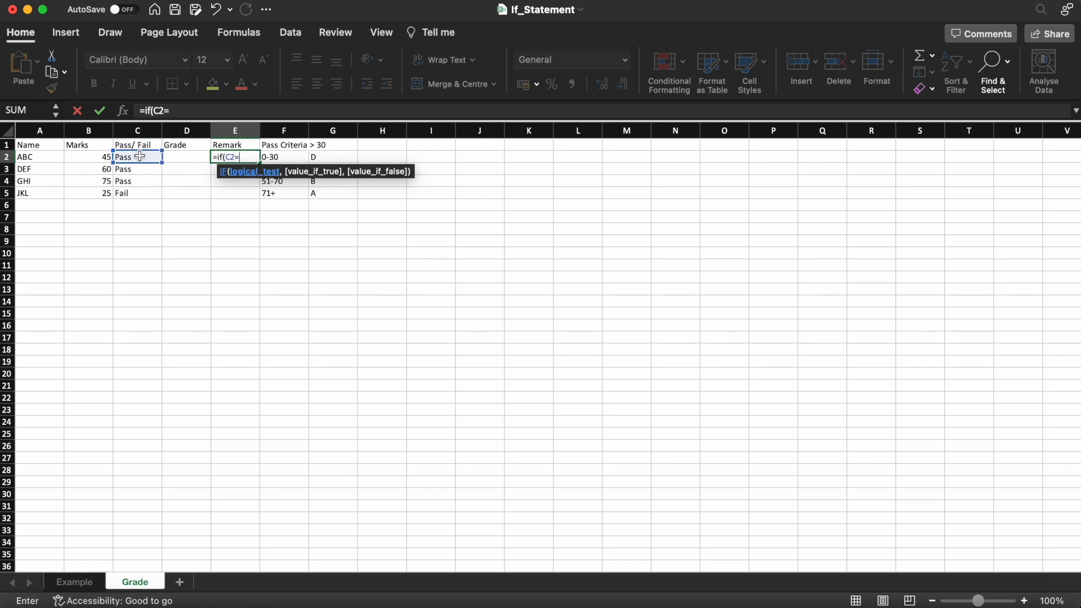
{"action": "type", "text": "\"Pass\","}
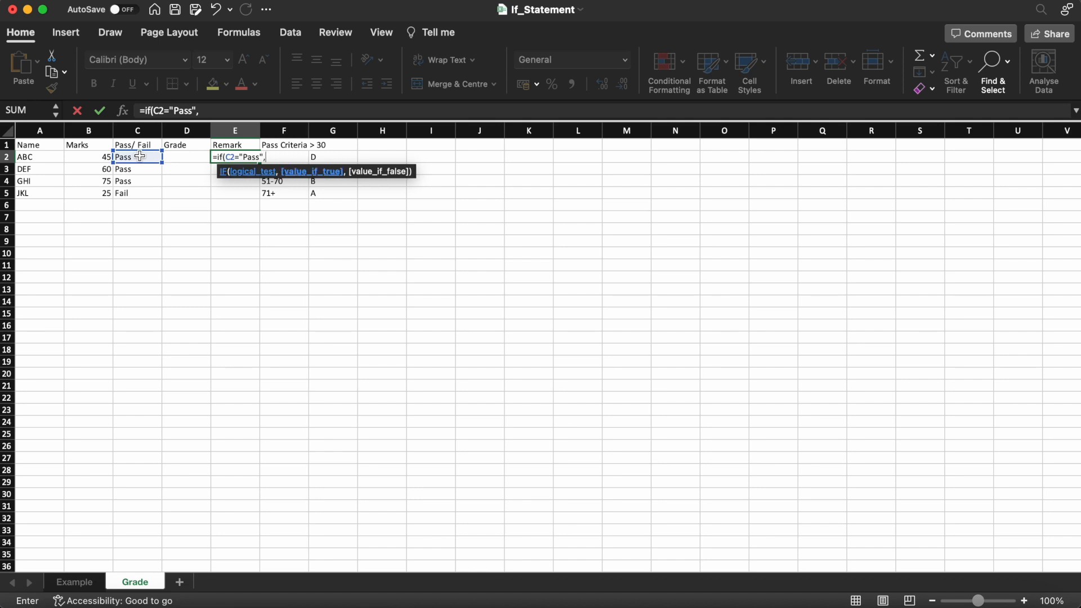
{"action": "type", "text": "\"Well done!!!\""}
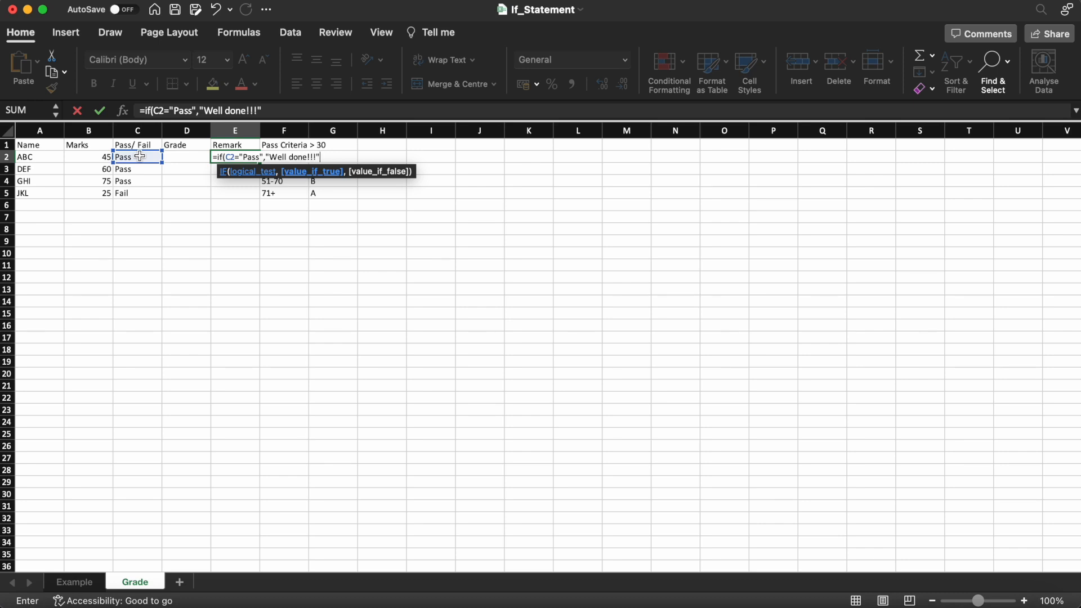
{"action": "type", "text": ",\""}
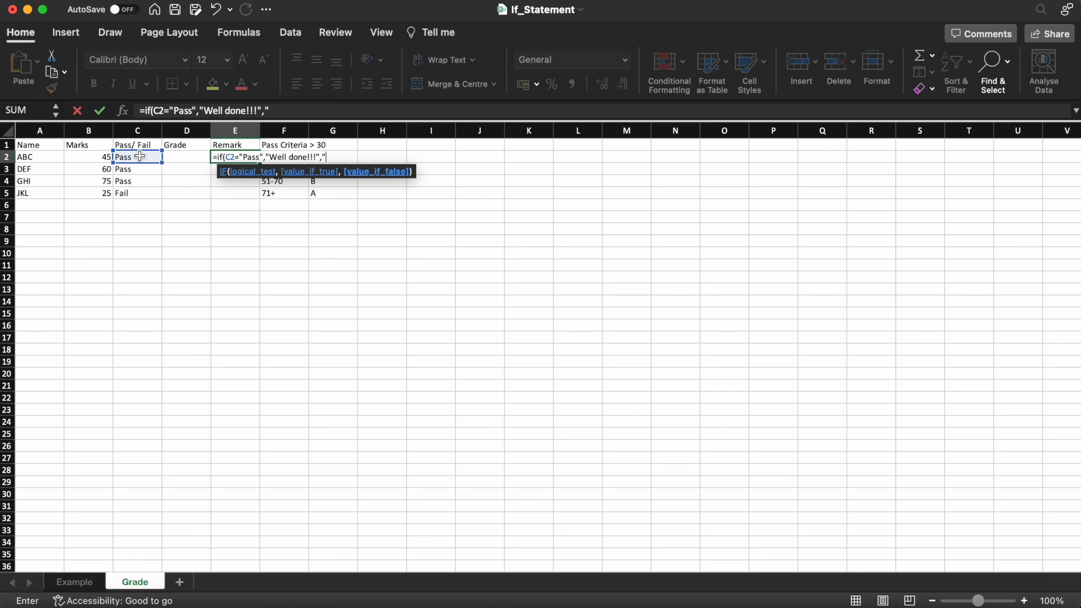
{"action": "type", "text": "Good luck for ne"}
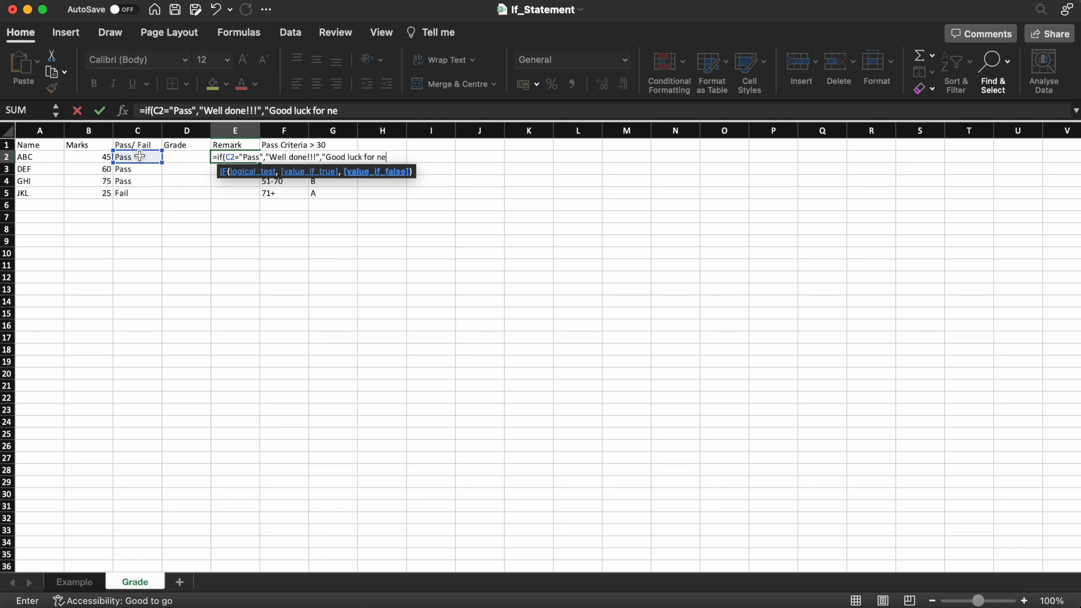
{"action": "type", "text": "xt time\")"}
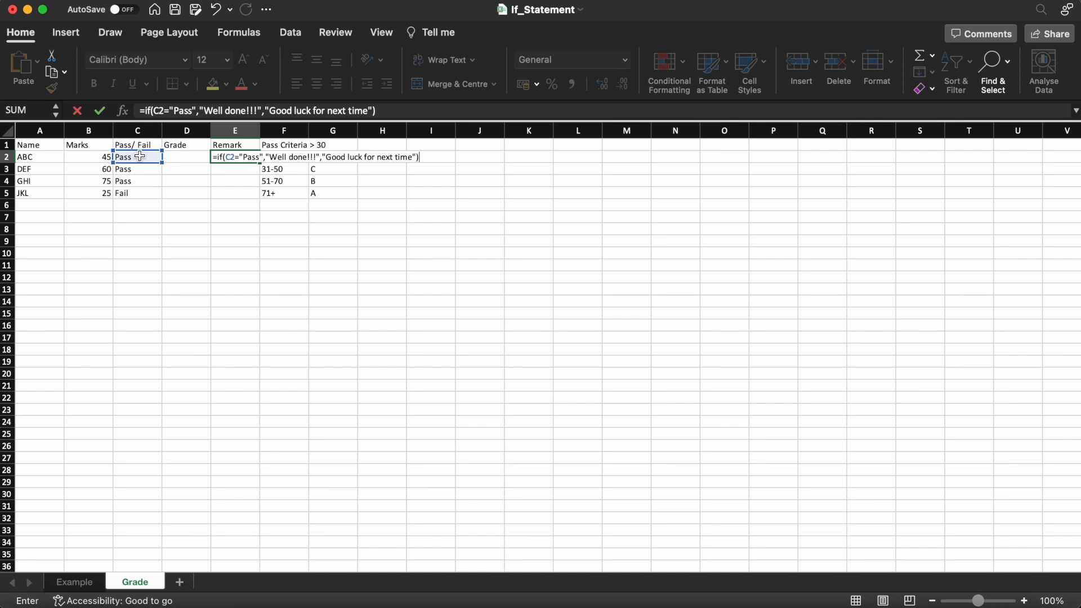
{"action": "key", "text": "Return"}
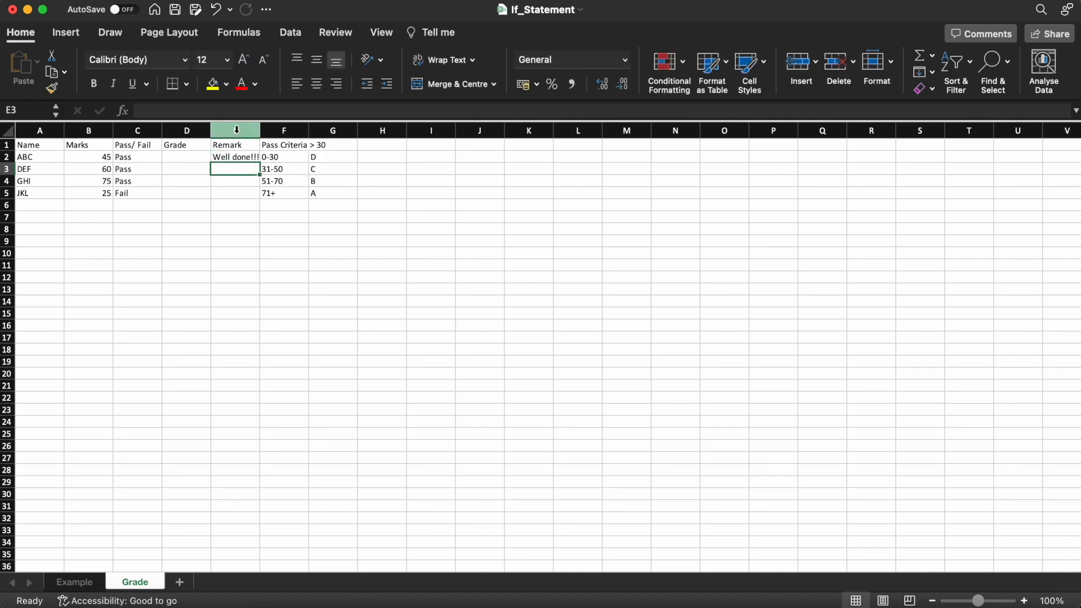
{"action": "left_click_drag", "start_coordinate": [260, 130], "coordinate": [279, 130]}
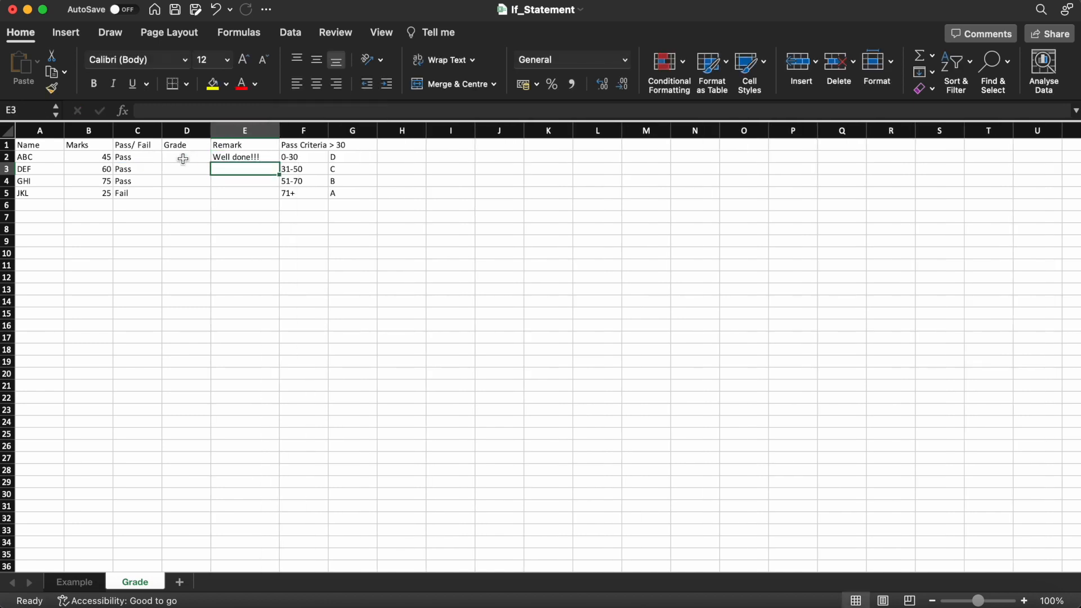
Step: Copy the Remark formula from E2 into E3:E5 and widen column E to fit the longest remark
{"action": "key", "text": "Up"}
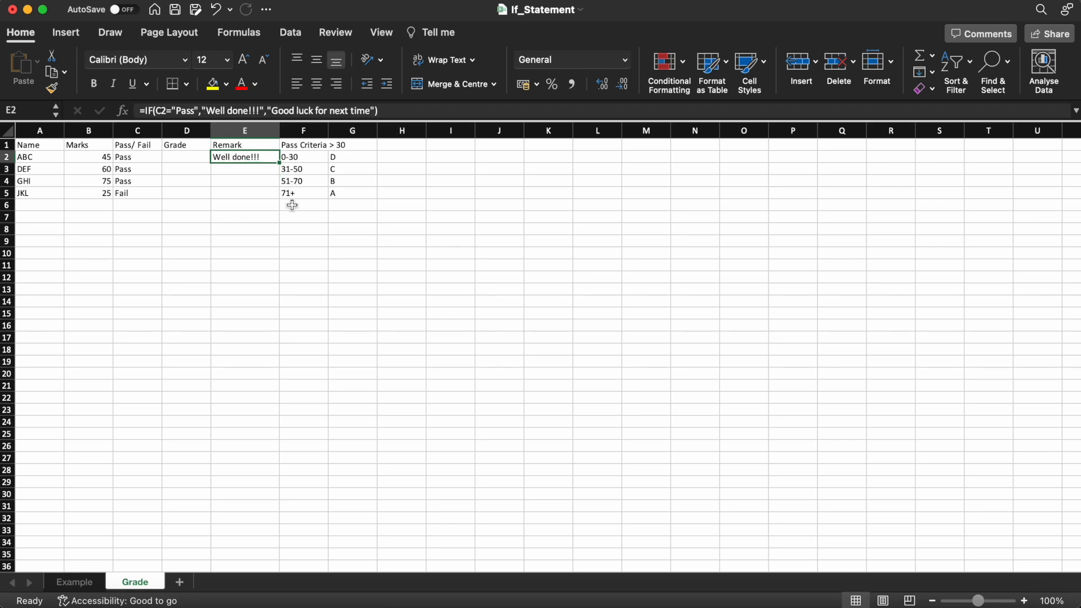
{"action": "key", "text": "super+c"}
{"action": "key", "text": "shift+Down"}
{"action": "key", "text": "shift+Down"}
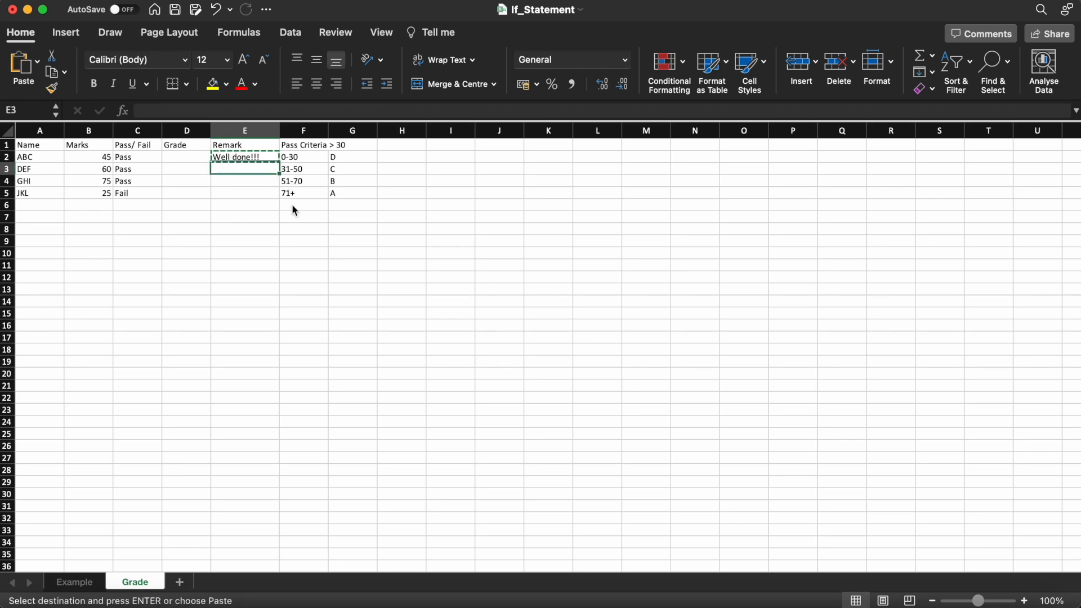
{"action": "key", "text": "shift+Down"}
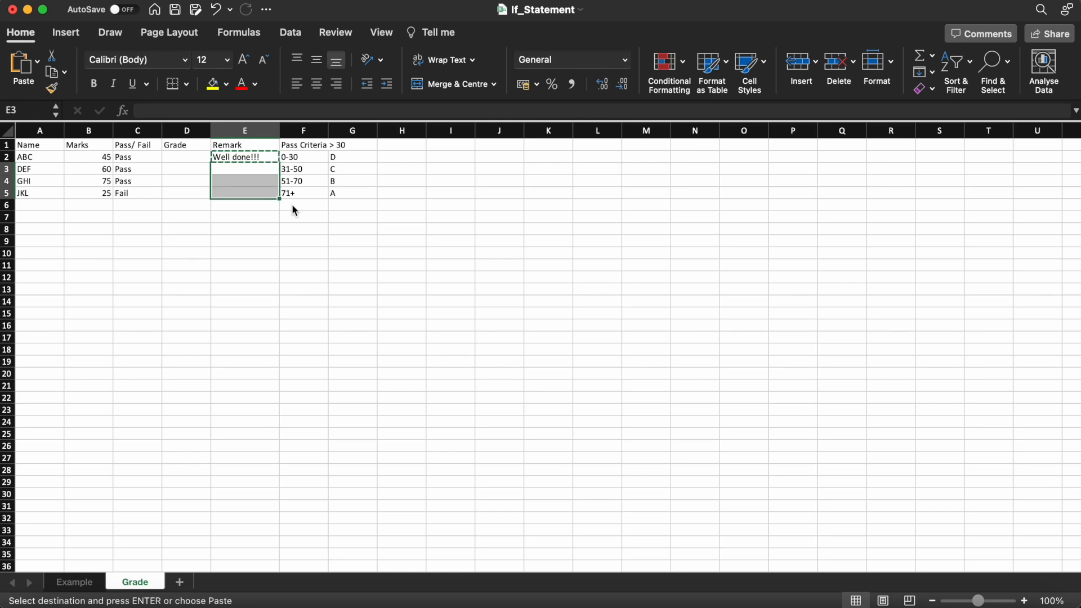
{"action": "key", "text": "Return"}
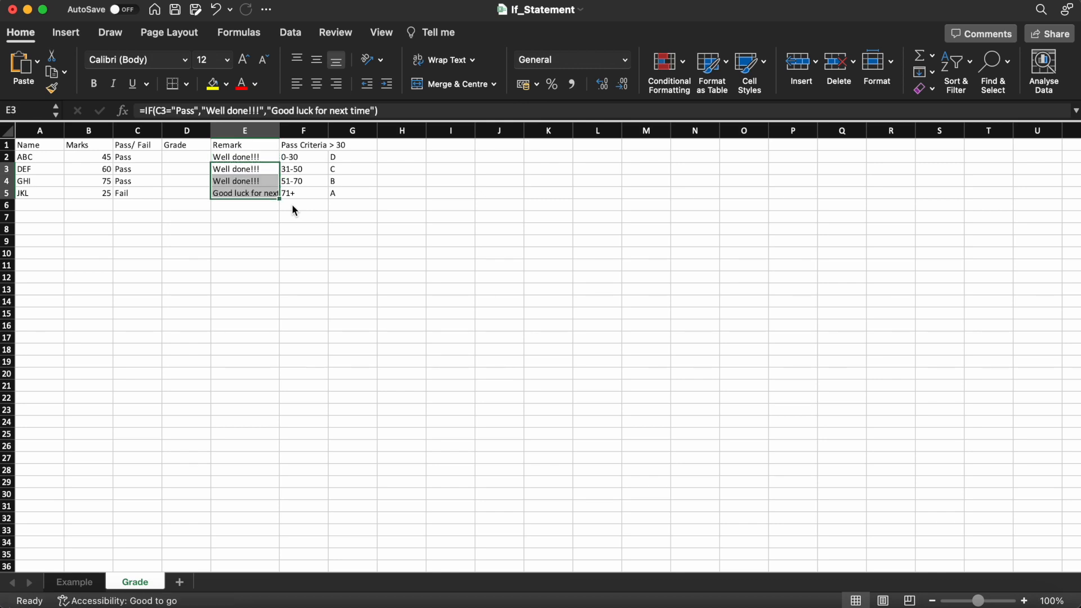
{"action": "left_click_drag", "start_coordinate": [284, 129], "coordinate": [325, 129]}
{"action": "left_click", "coordinate": [244, 217]}
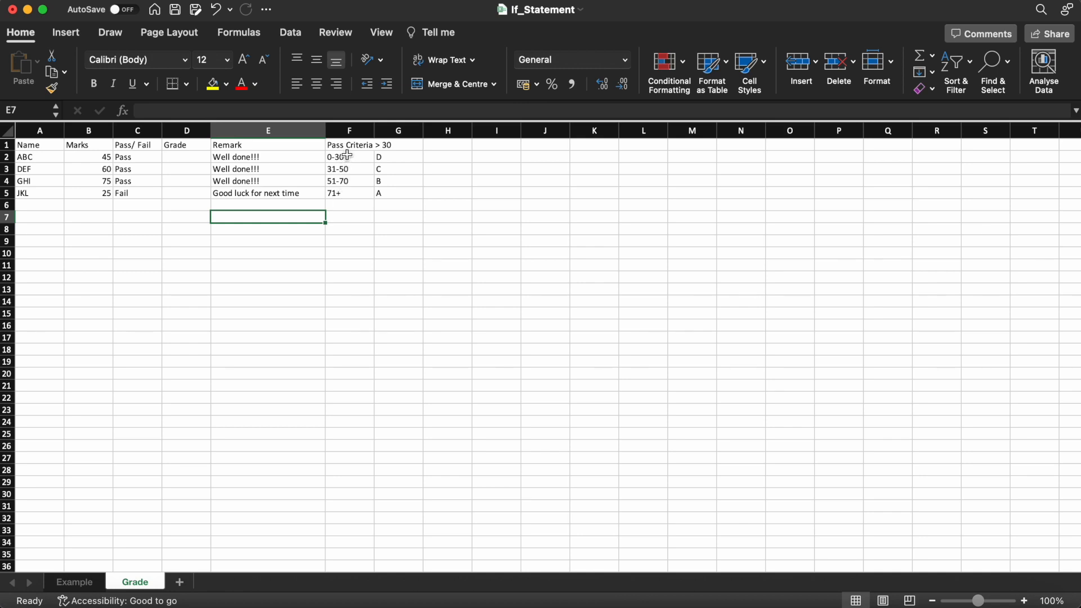
Step: Enter the nested formula =IF(B2>70,"A",IF(B2>50,"B",IF(B2>40,"C","D"))) in cell D2 of the Grade column
{"action": "left_click", "coordinate": [180, 161]}
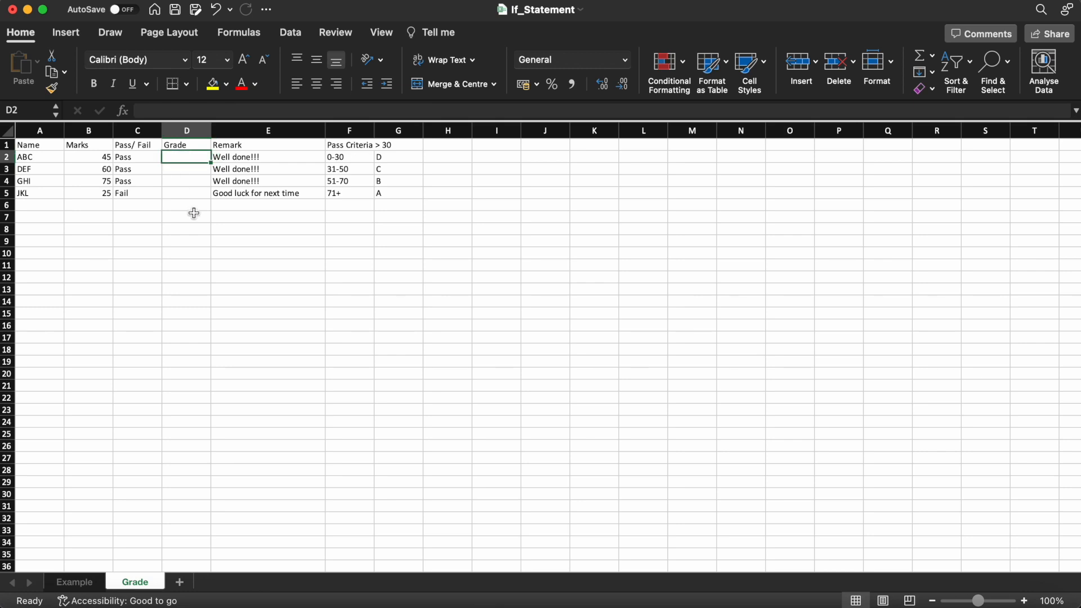
{"action": "type", "text": "=if("}
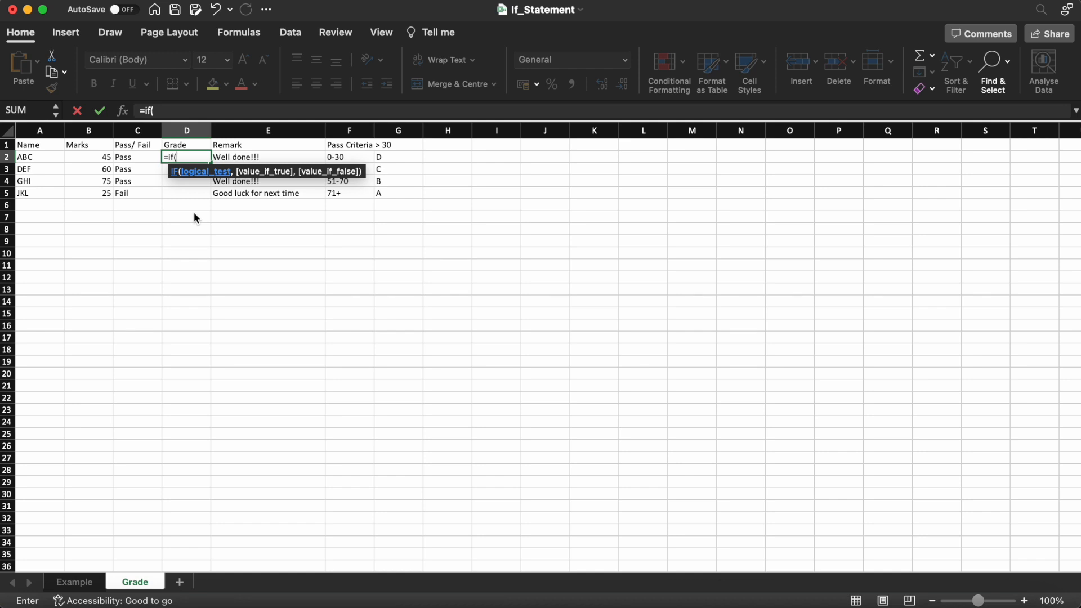
{"action": "left_click", "coordinate": [104, 160]}
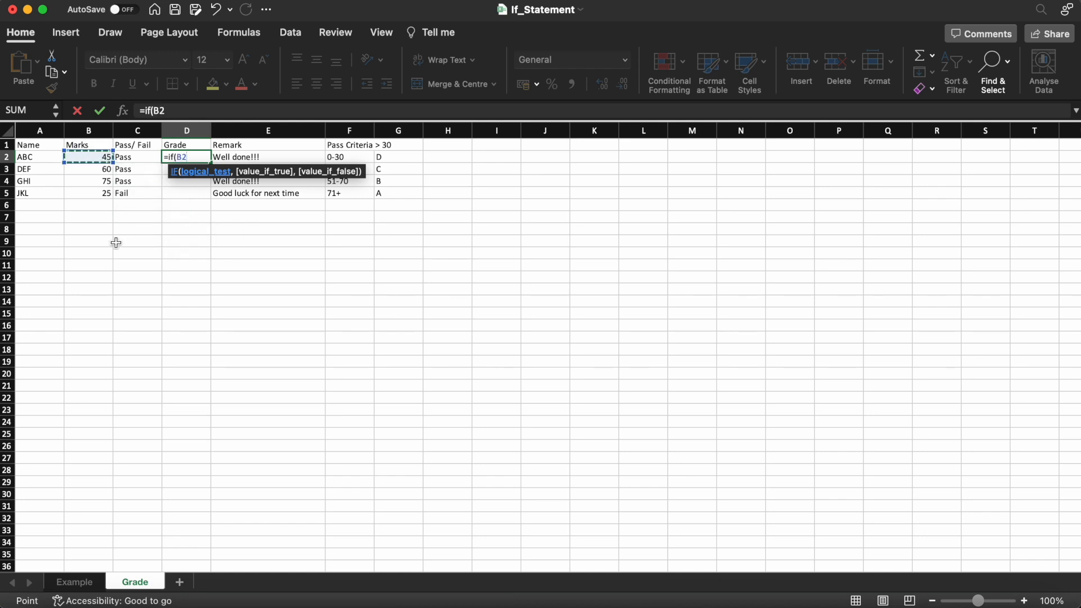
{"action": "type", "text": ">70"}
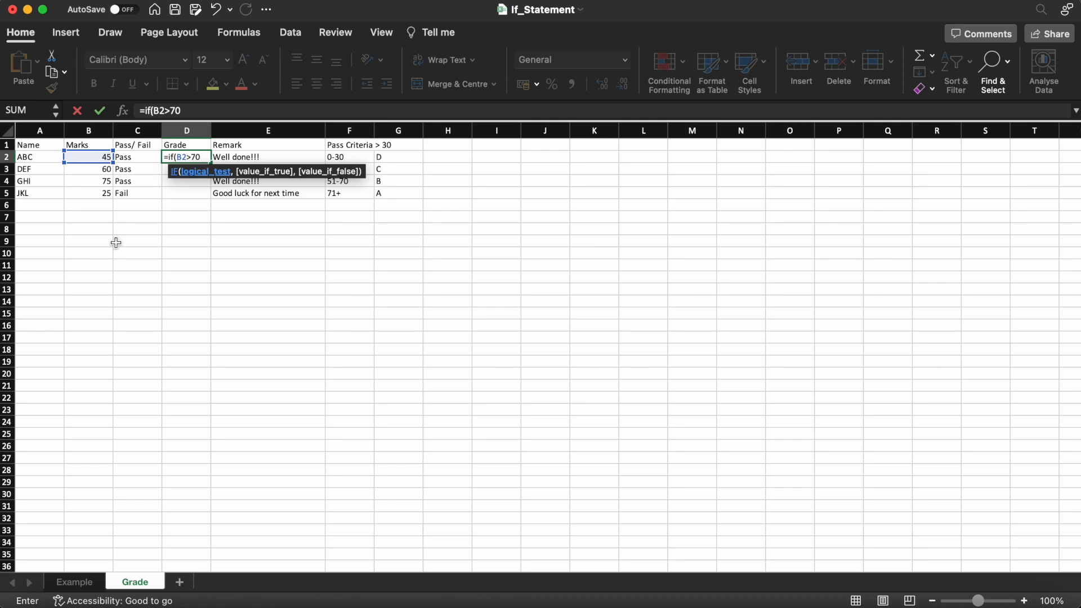
{"action": "type", "text": ","}
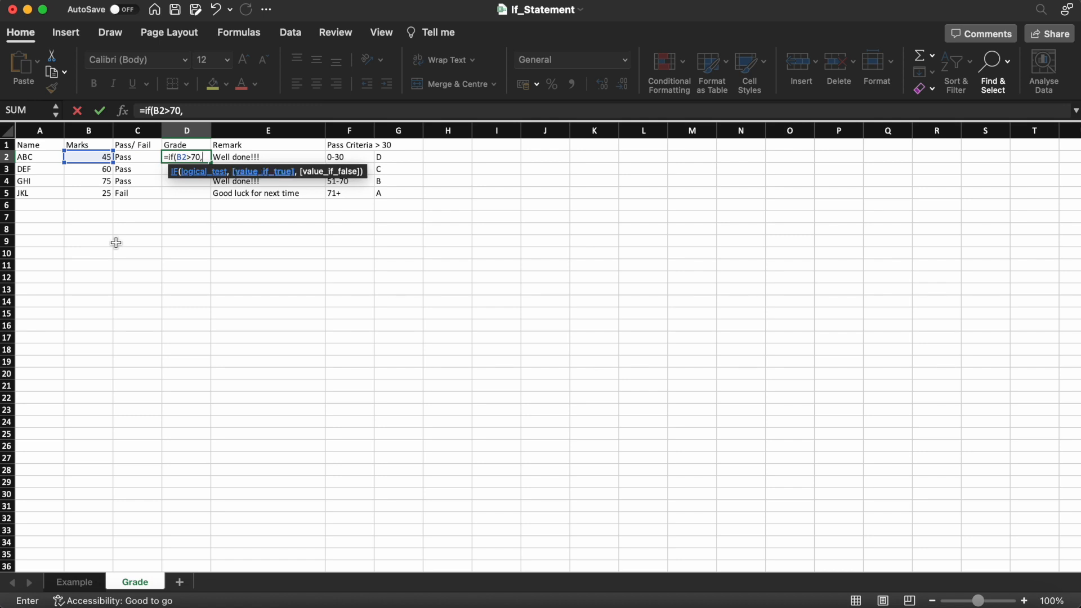
{"action": "type", "text": "\"A\","}
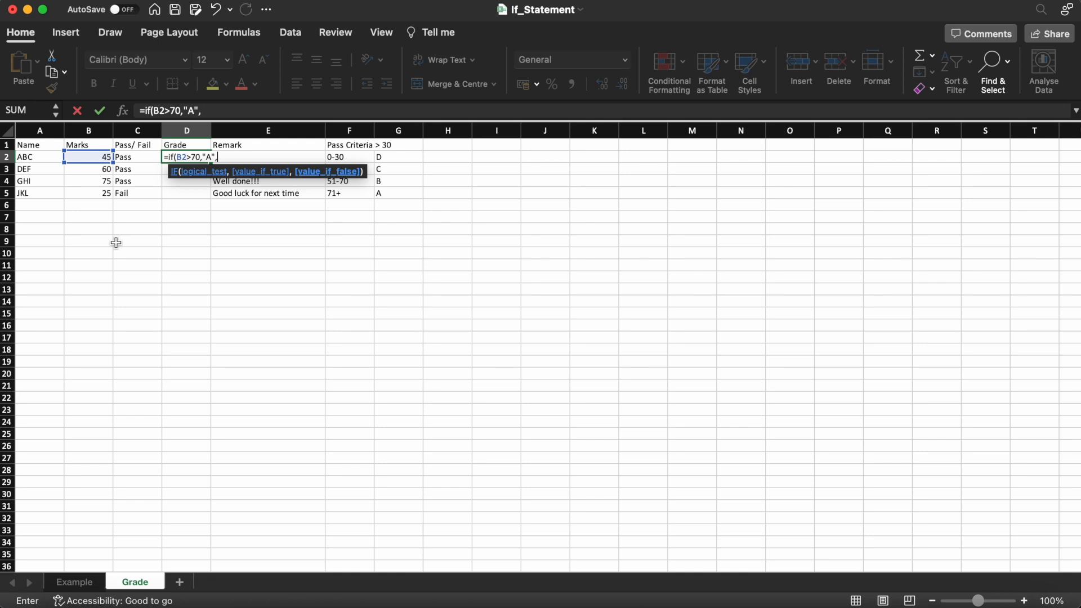
{"action": "type", "text": "if"}
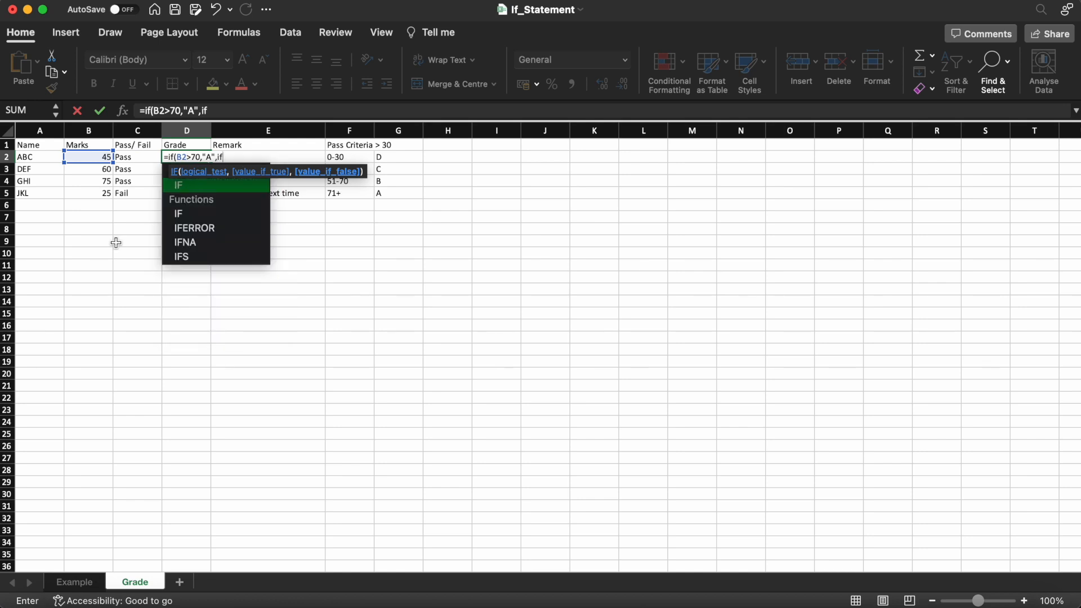
{"action": "type", "text": "("}
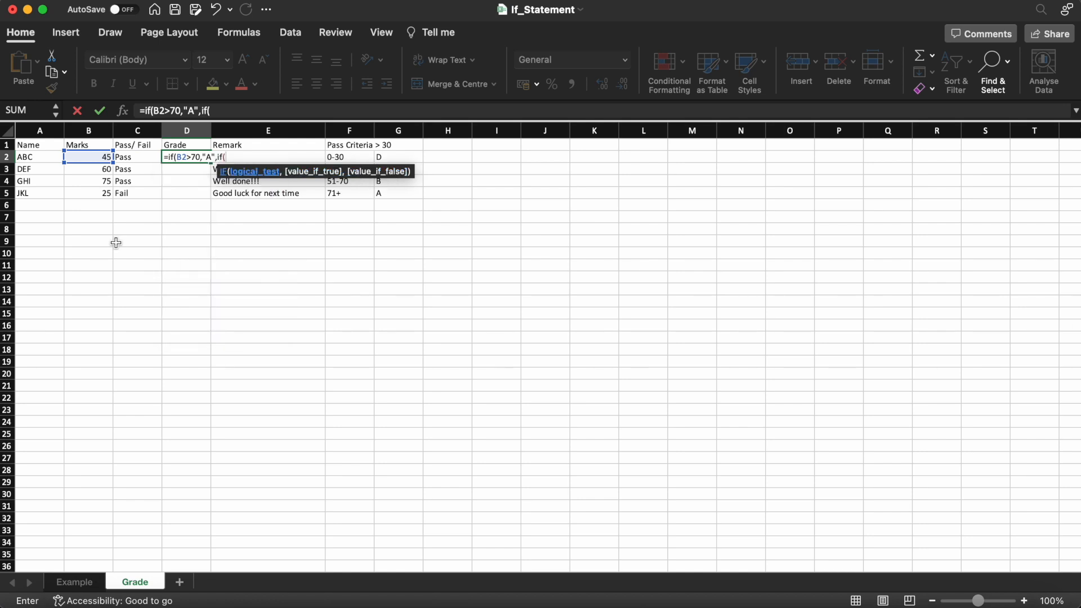
{"action": "type", "text": "B2>50"}
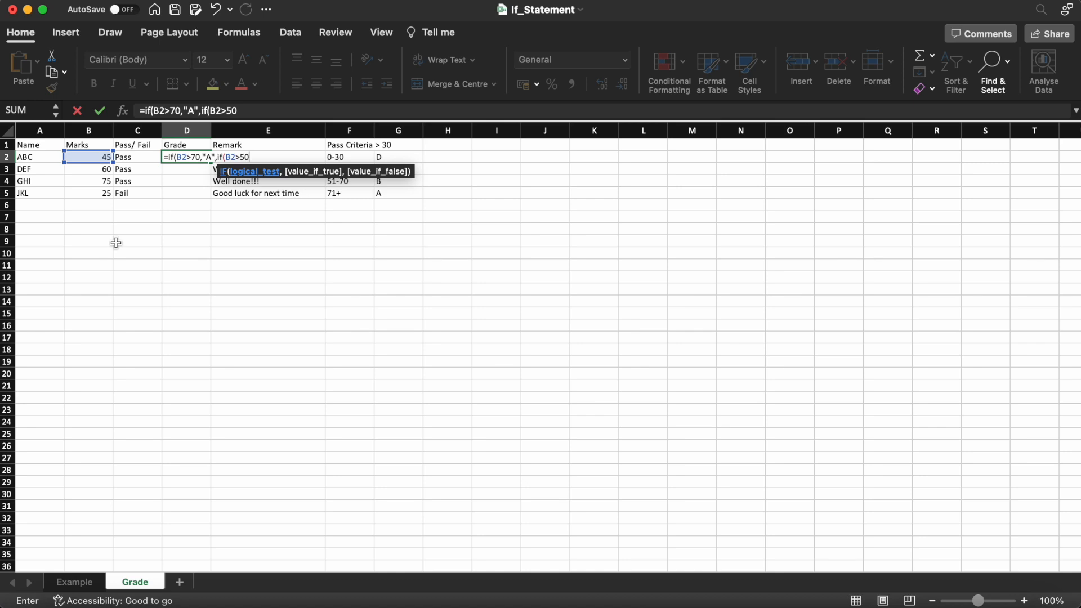
{"action": "type", "text": ","}
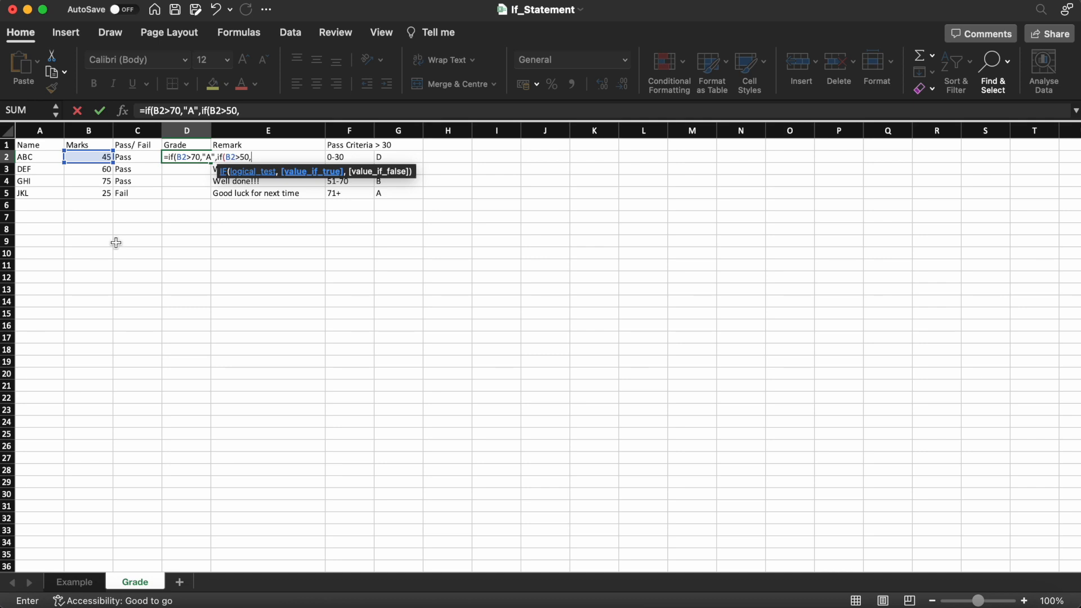
{"action": "type", "text": "\"B\","}
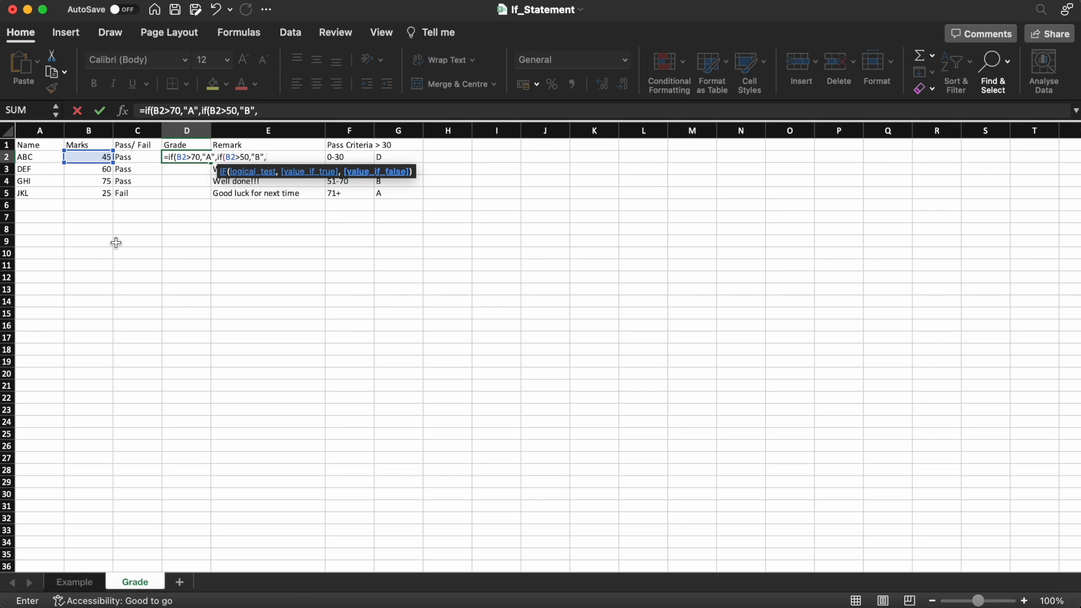
{"action": "type", "text": "if("}
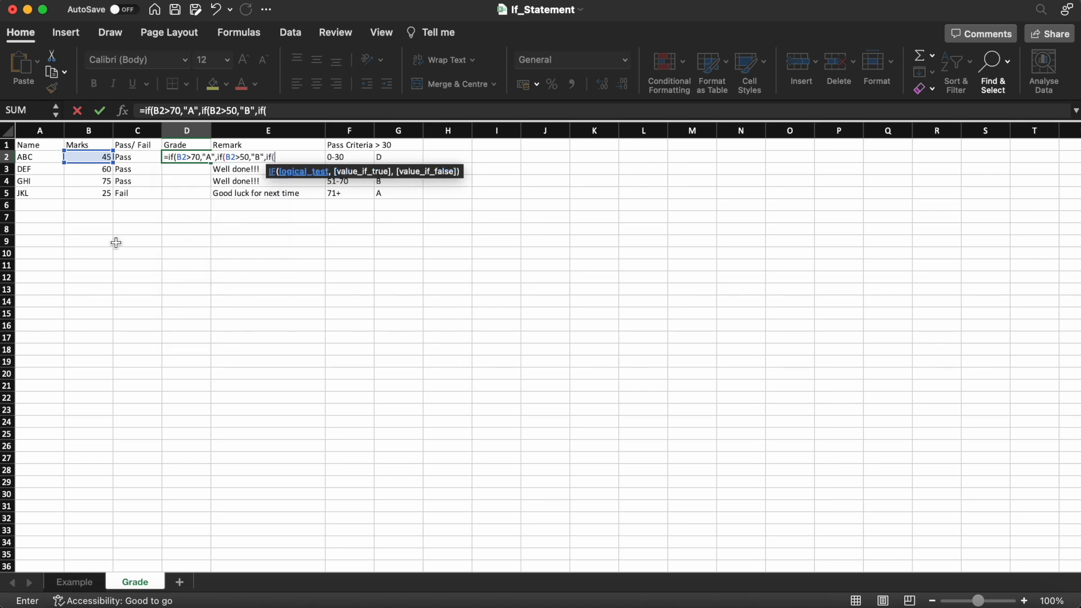
{"action": "type", "text": "B2>40,\"C\","}
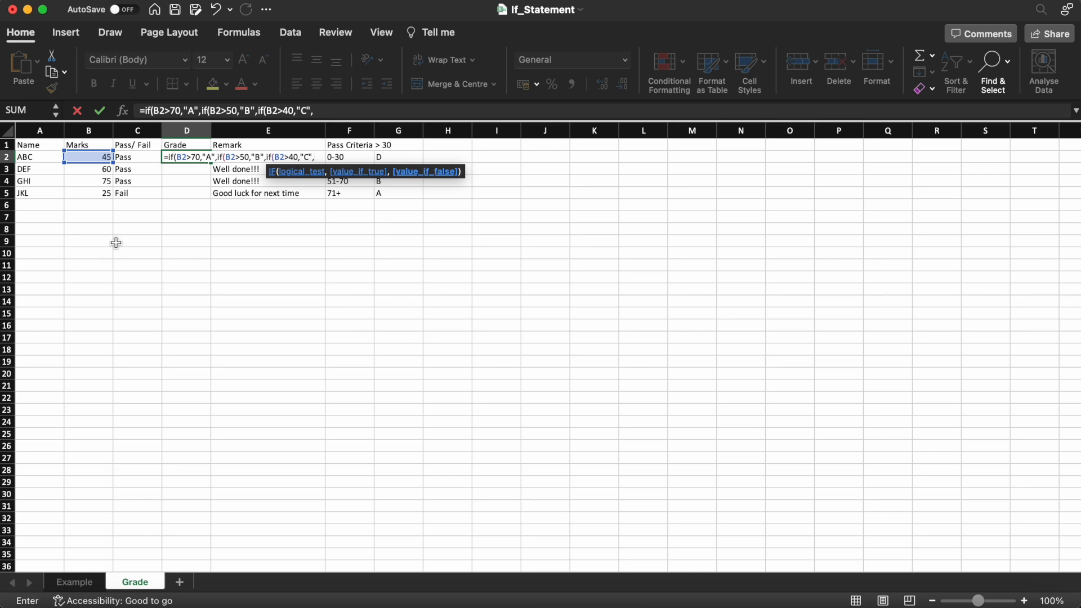
{"action": "type", "text": "\"D\")"}
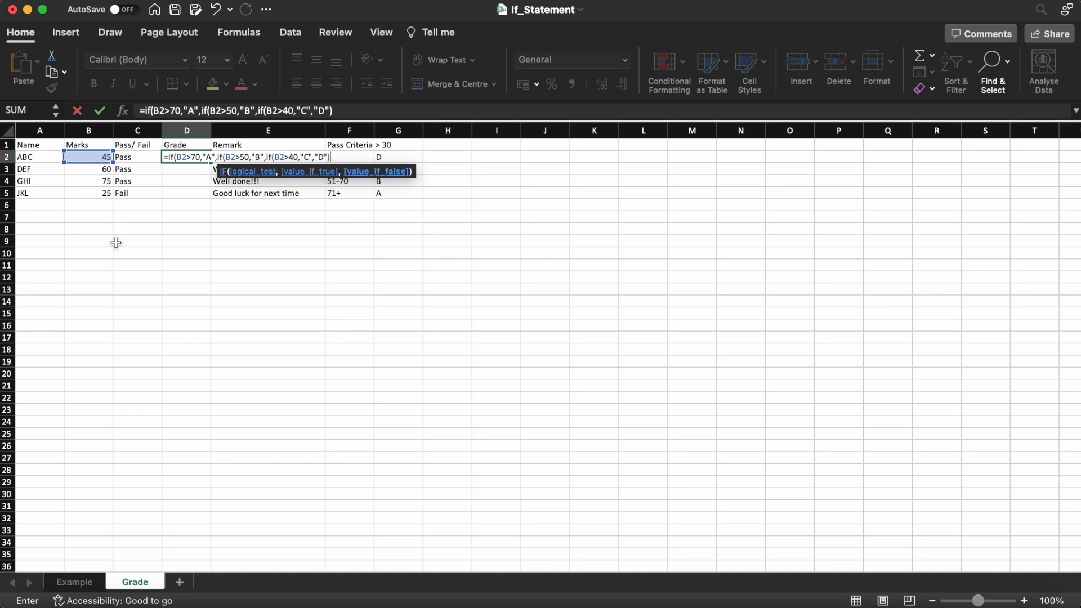
{"action": "type", "text": ")"}
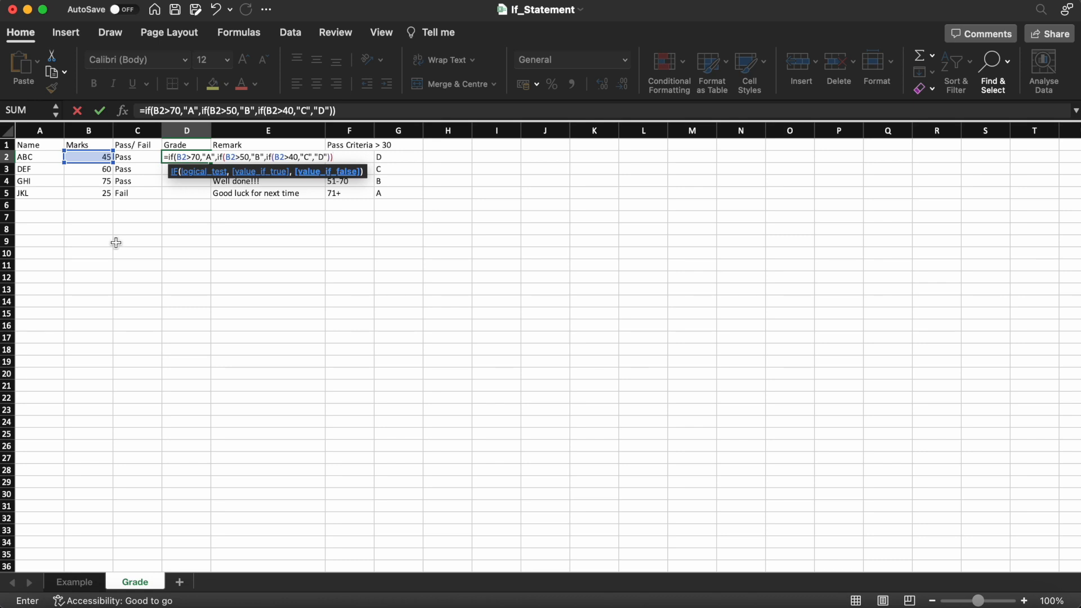
{"action": "type", "text": ")"}
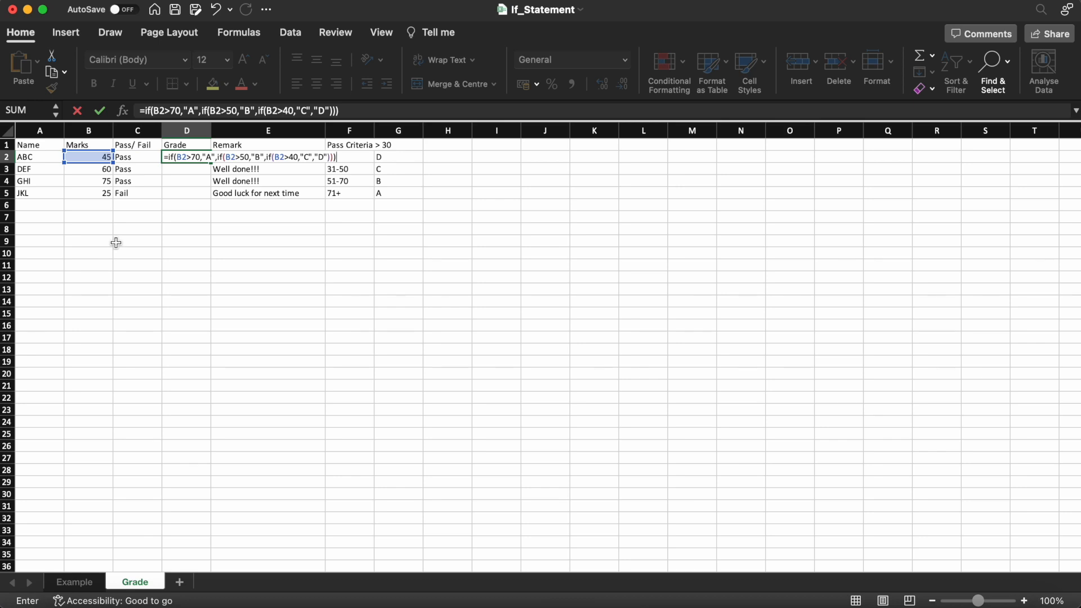
{"action": "key", "text": "Return"}
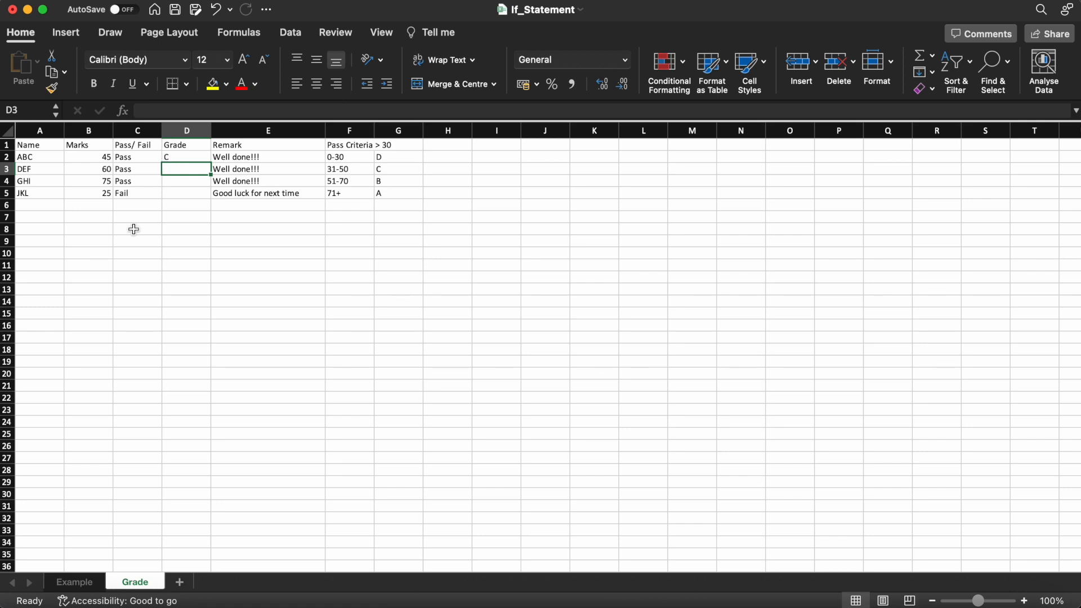
Step: Open the Grade formula in D2 for editing at its B2>40 condition and confirm the cell
{"action": "left_click", "coordinate": [133, 229]}
{"action": "left_click", "coordinate": [179, 157]}
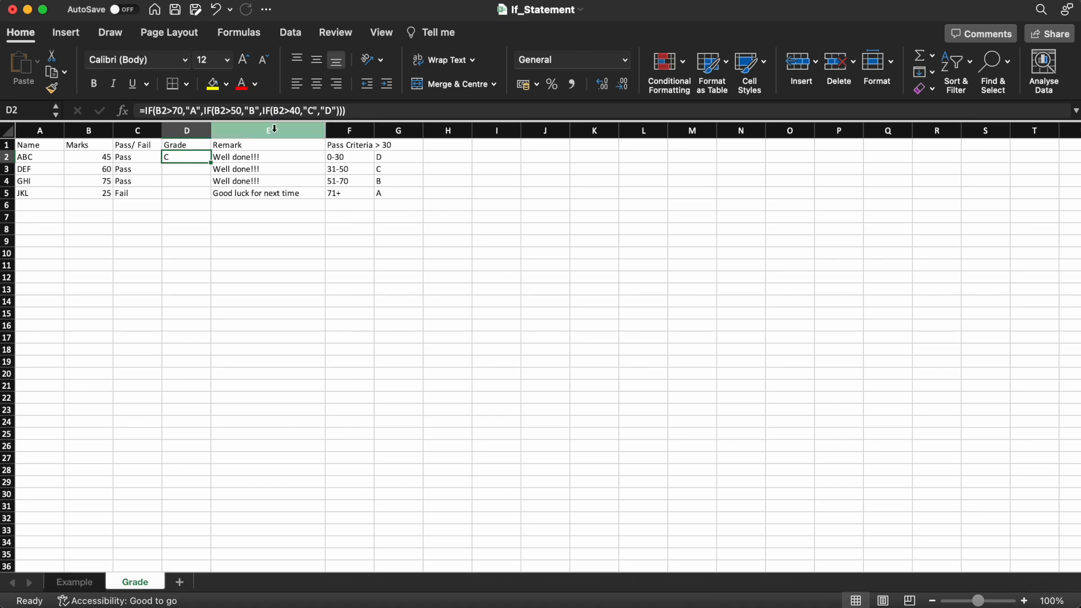
{"action": "left_click", "coordinate": [294, 110]}
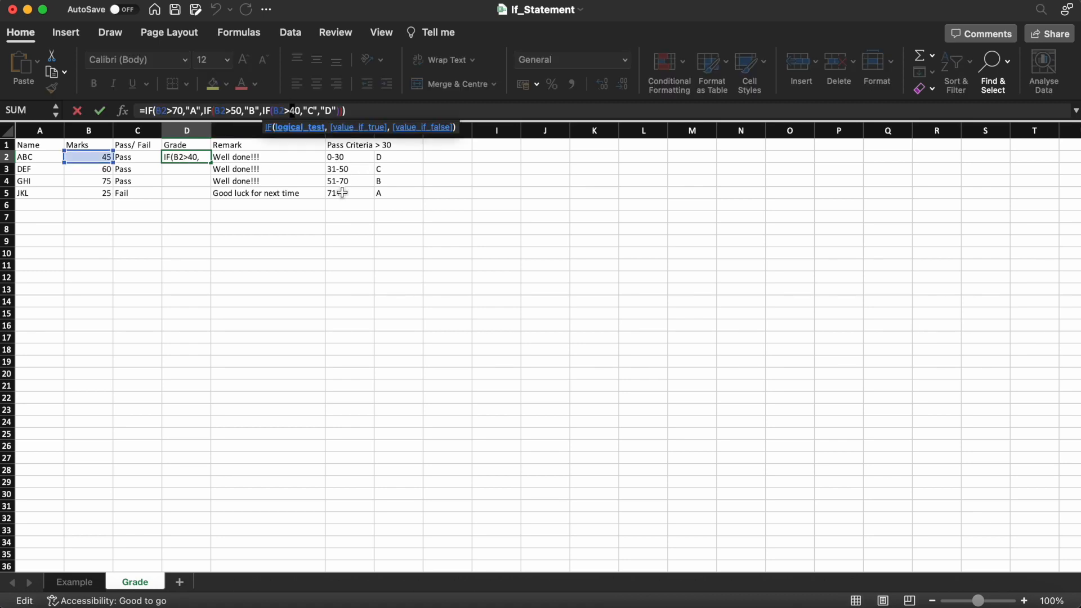
{"action": "key", "text": "Return"}
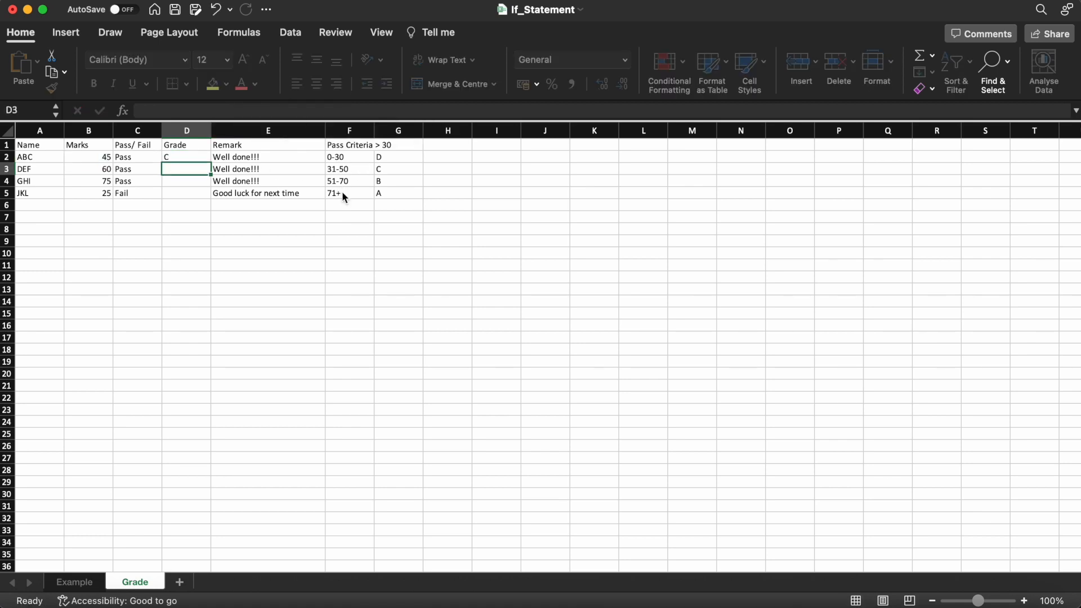
Step: Copy the nested-IF Grade formula from D2 into cells D3, D4 and D5
{"action": "key", "text": "Up"}
{"action": "key", "text": "super+c"}
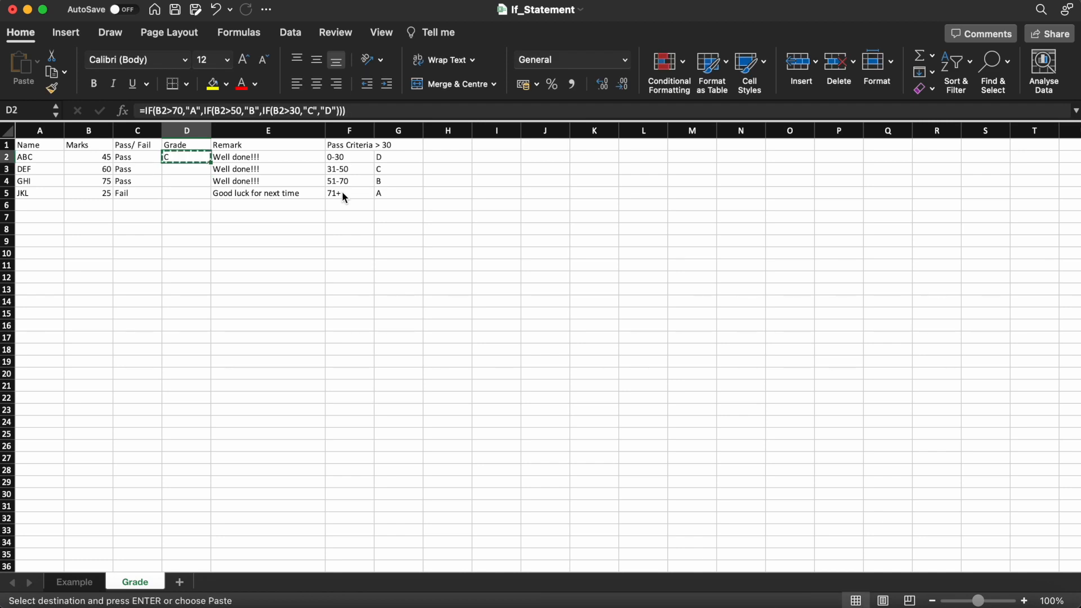
{"action": "key", "text": "Down"}
{"action": "key", "text": "super+v"}
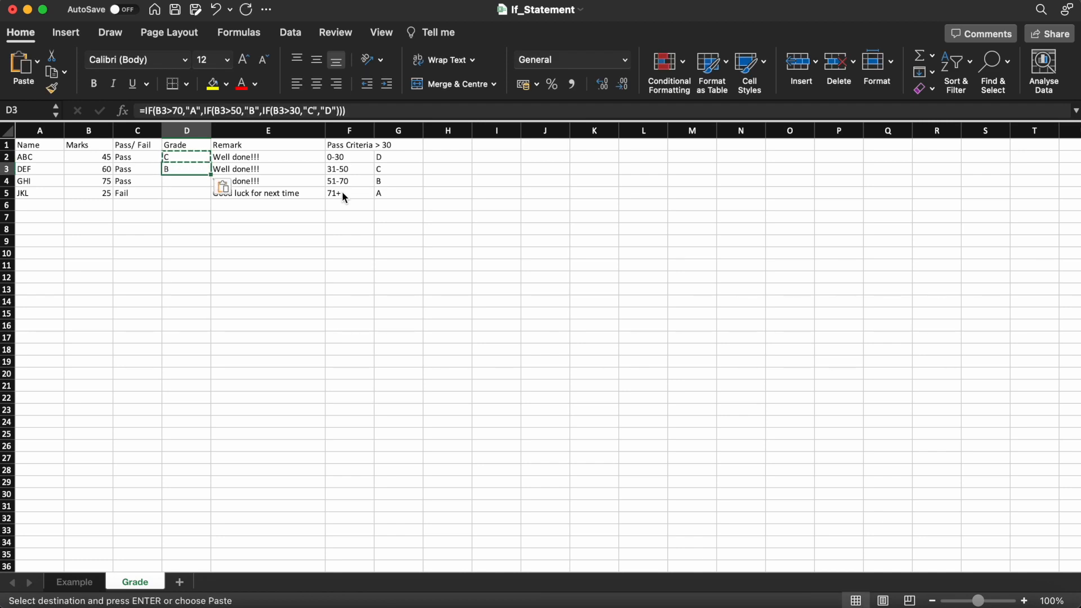
{"action": "key", "text": "Down"}
{"action": "key", "text": "super+v"}
{"action": "key", "text": "Down"}
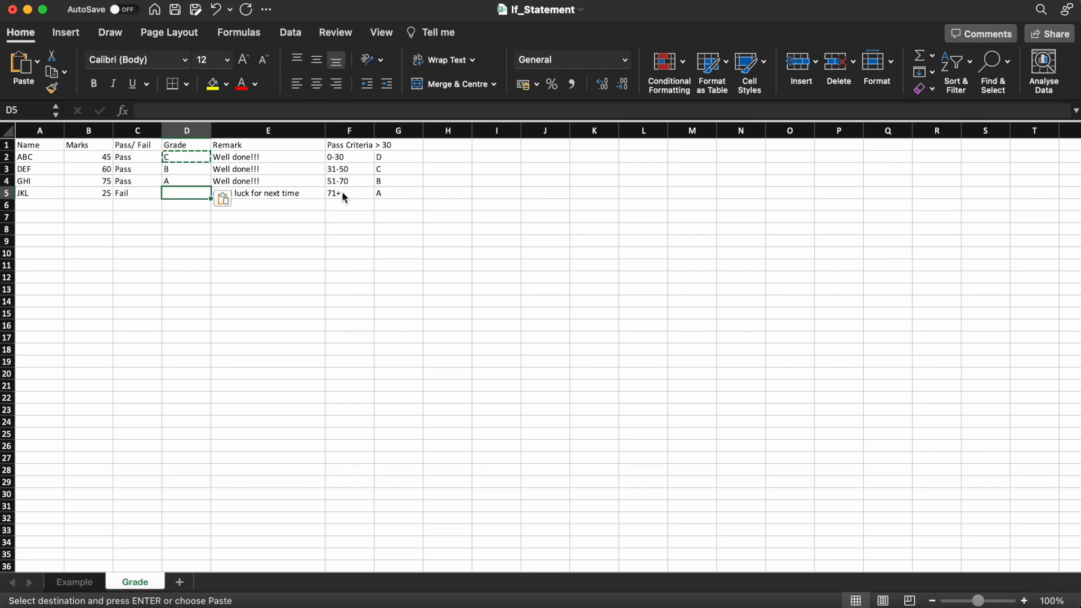
{"action": "key", "text": "super+v"}
{"action": "key", "text": "Return"}
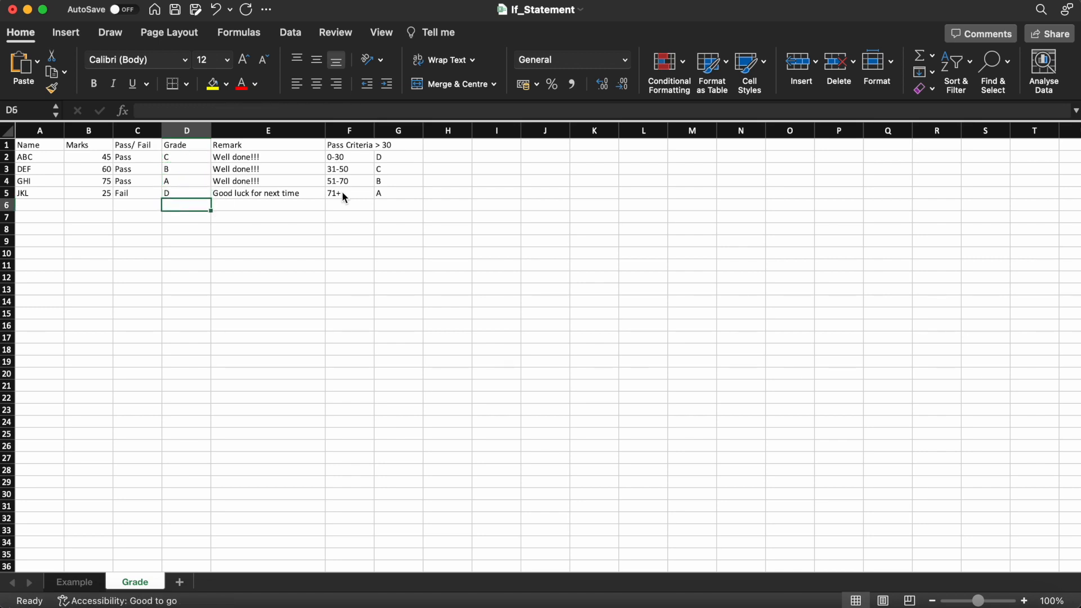
Step: Check ABC's mark in B2 against the 31-50 band in the criteria list and the grade in D2
{"action": "key", "text": "Up"}
{"action": "key", "text": "Left"}
{"action": "key", "text": "Left"}
{"action": "key", "text": "Up"}
{"action": "key", "text": "Up"}
{"action": "key", "text": "Up"}
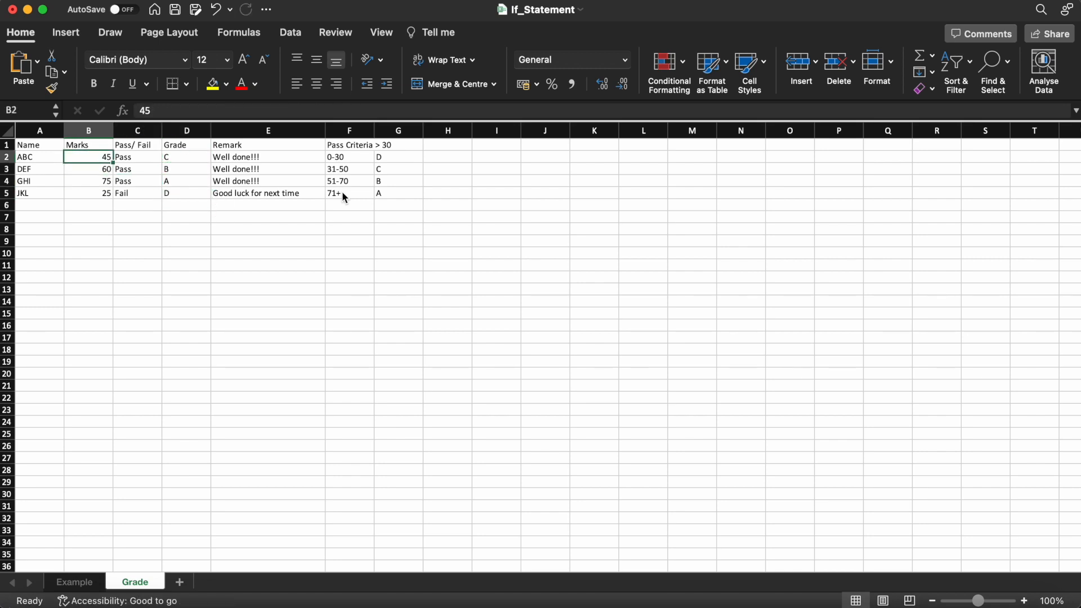
{"action": "key", "text": "Right"}
{"action": "key", "text": "Right"}
{"action": "key", "text": "Right"}
{"action": "key", "text": "Right"}
{"action": "key", "text": "Down"}
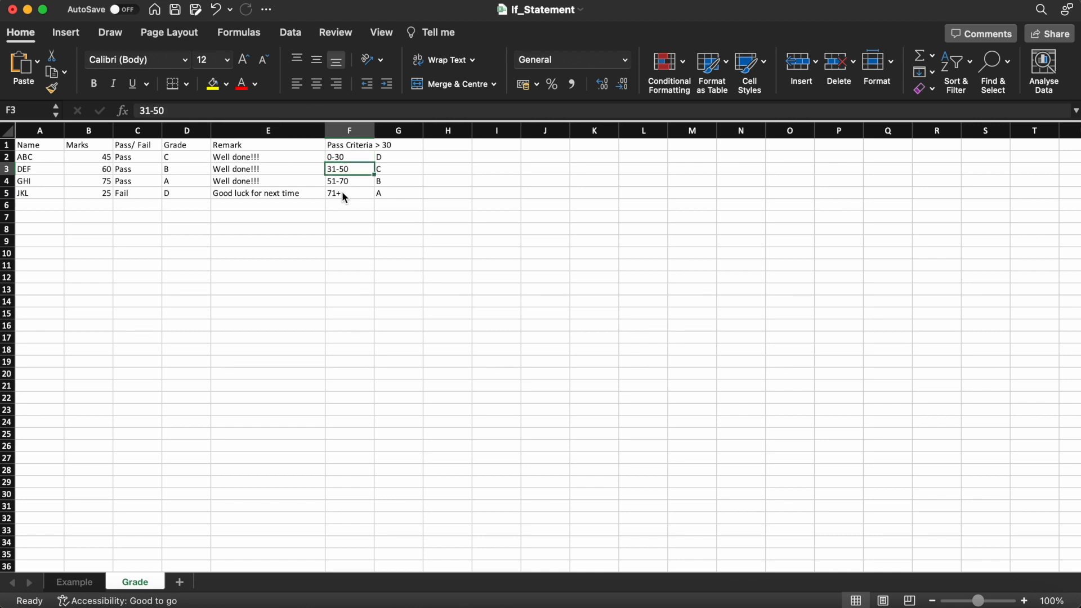
{"action": "key", "text": "Left"}
{"action": "key", "text": "Left"}
{"action": "key", "text": "Up"}
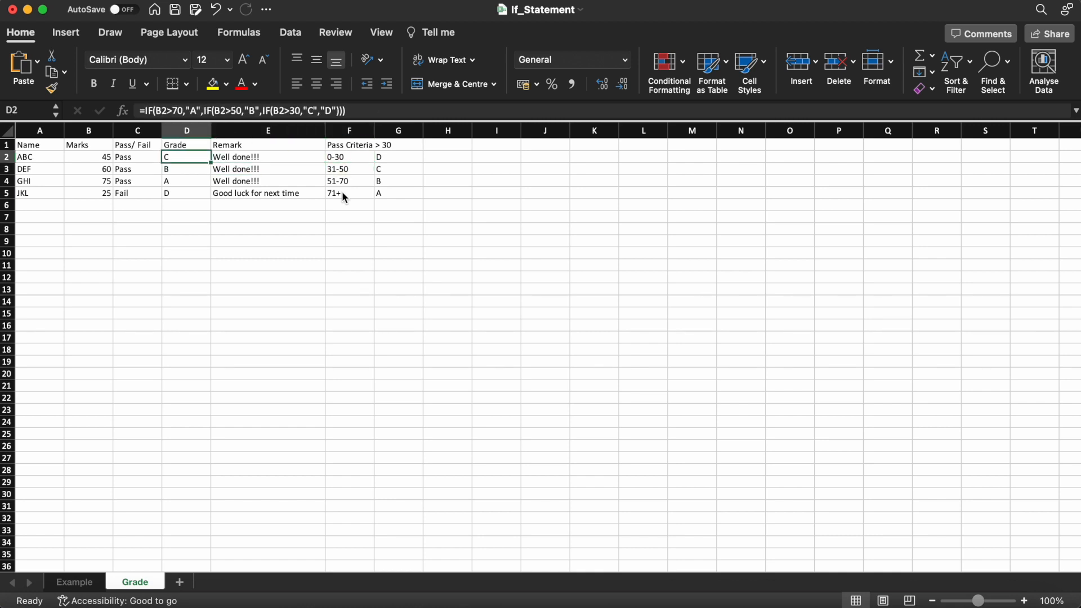
Step: Check DEF's mark in B3 against the 51-70 band in the criteria list and the grade in D3
{"action": "key", "text": "Left"}
{"action": "key", "text": "Left"}
{"action": "key", "text": "Down"}
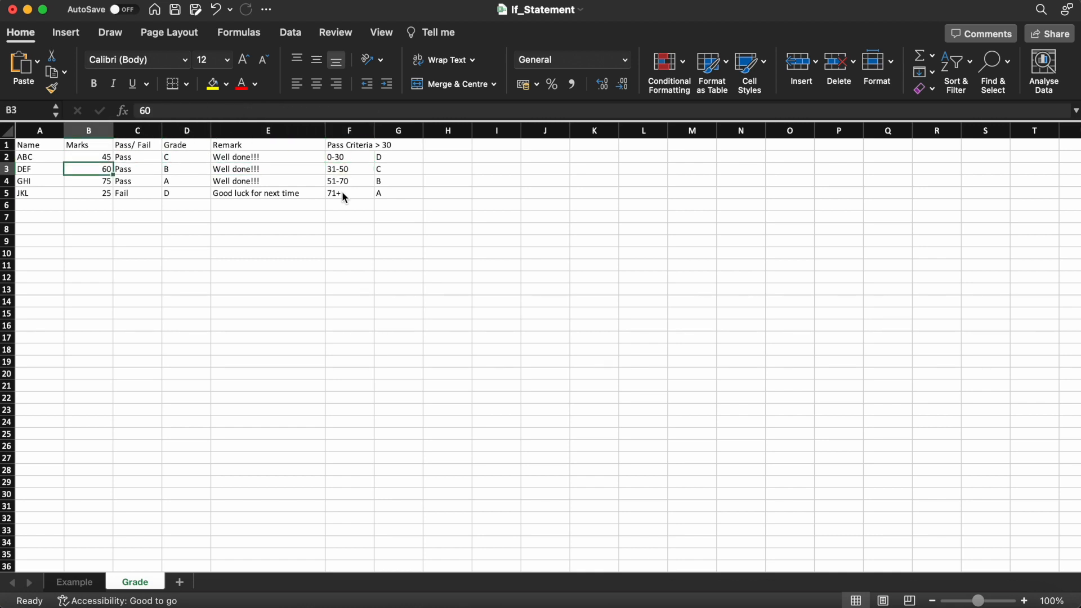
{"action": "key", "text": "Right"}
{"action": "key", "text": "Right"}
{"action": "key", "text": "Right"}
{"action": "key", "text": "Right"}
{"action": "key", "text": "Down"}
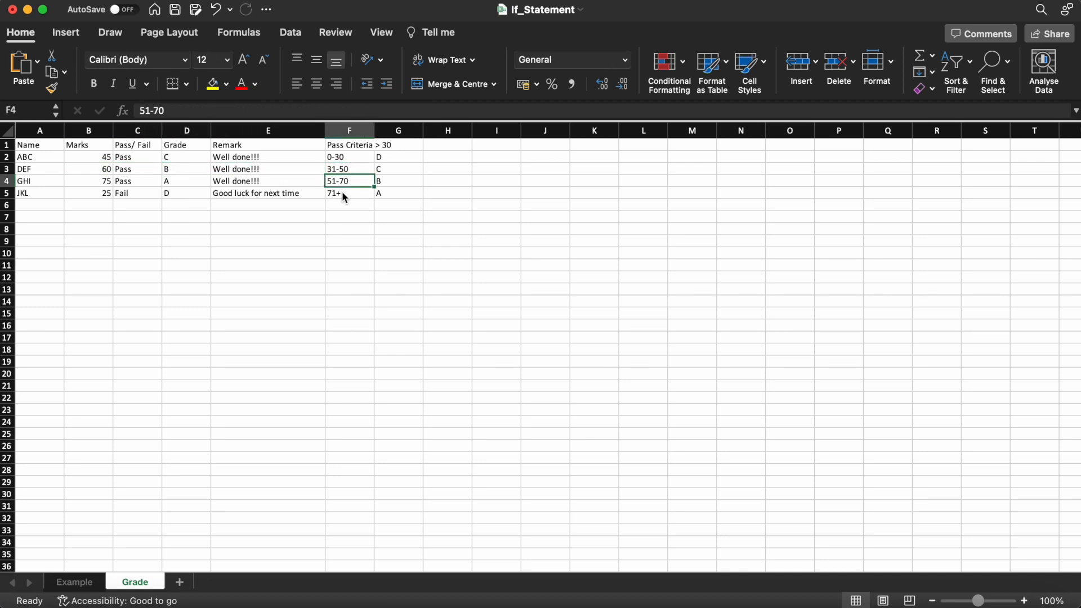
{"action": "key", "text": "Left"}
{"action": "key", "text": "Left"}
{"action": "key", "text": "Up"}
Step: Check GHI's mark in B4 against the 71+ band in the criteria list and the grade in D4
{"action": "key", "text": "Left"}
{"action": "key", "text": "Down"}
{"action": "key", "text": "Left"}
{"action": "key", "text": "Right"}
{"action": "key", "text": "Right"}
{"action": "key", "text": "Right"}
{"action": "key", "text": "Right"}
{"action": "key", "text": "Down"}
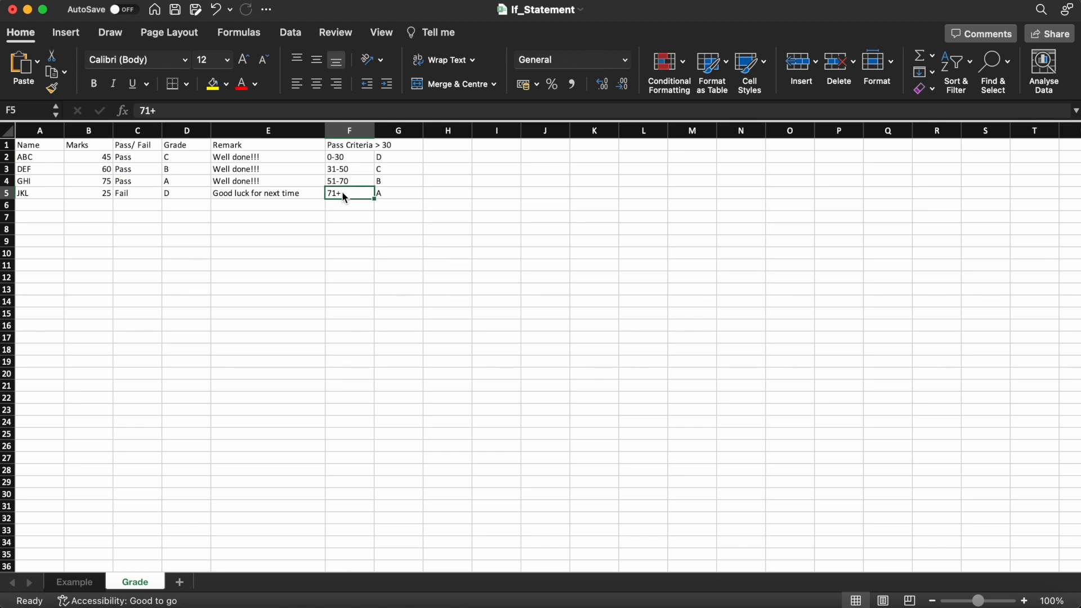
{"action": "key", "text": "Left"}
{"action": "key", "text": "Left"}
{"action": "key", "text": "Up"}
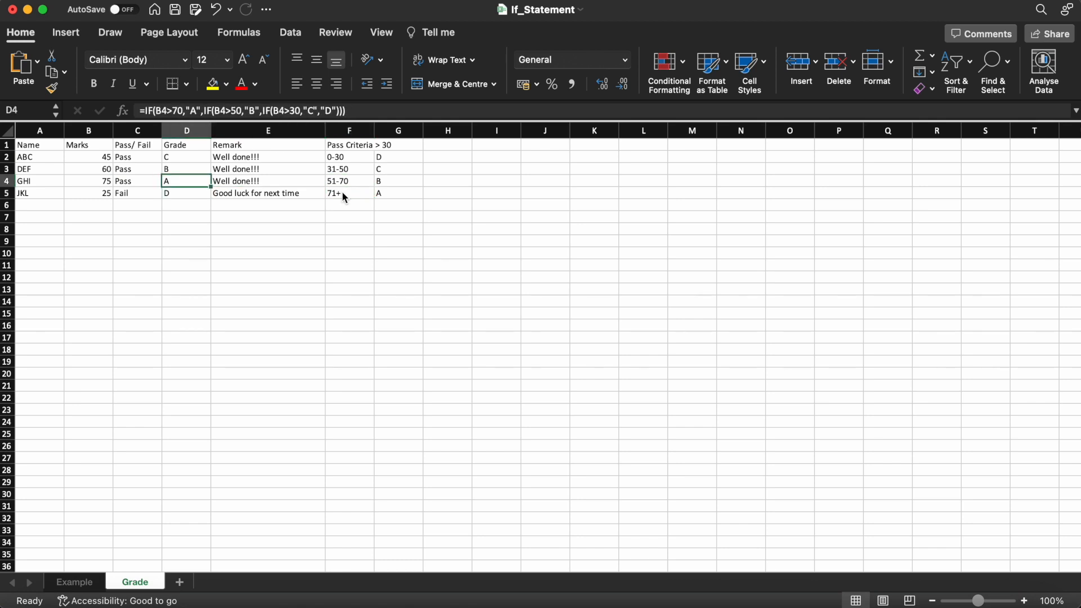
Step: Check JKL's mark in B5 against the 0-30 band in the criteria list and the grade in D5
{"action": "key", "text": "Down"}
{"action": "key", "text": "Left"}
{"action": "key", "text": "Left"}
{"action": "key", "text": "Right"}
{"action": "key", "text": "Right"}
{"action": "key", "text": "Right"}
{"action": "key", "text": "Right"}
{"action": "key", "text": "Up"}
{"action": "key", "text": "Up"}
{"action": "key", "text": "Up"}
{"action": "key", "text": "Left"}
{"action": "key", "text": "Left"}
{"action": "key", "text": "Down"}
{"action": "key", "text": "Down"}
{"action": "key", "text": "Down"}
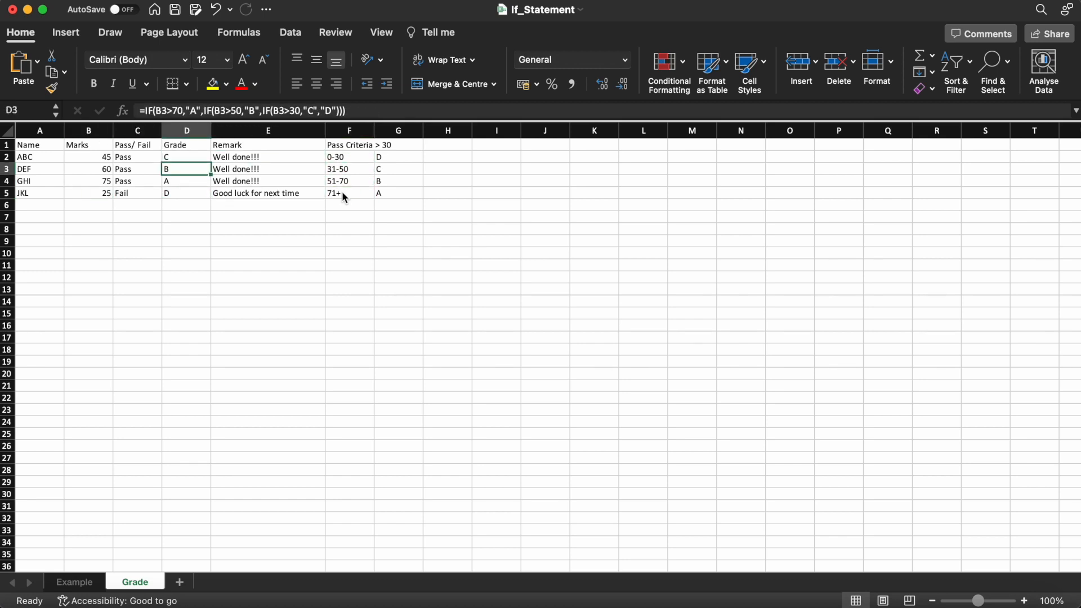
Step: Open the Grade formula in D2 and examine the outer IF's B2>70 test and its true and false arguments
{"action": "key", "text": "Up"}
{"action": "key", "text": "Up"}
{"action": "key", "text": "Up"}
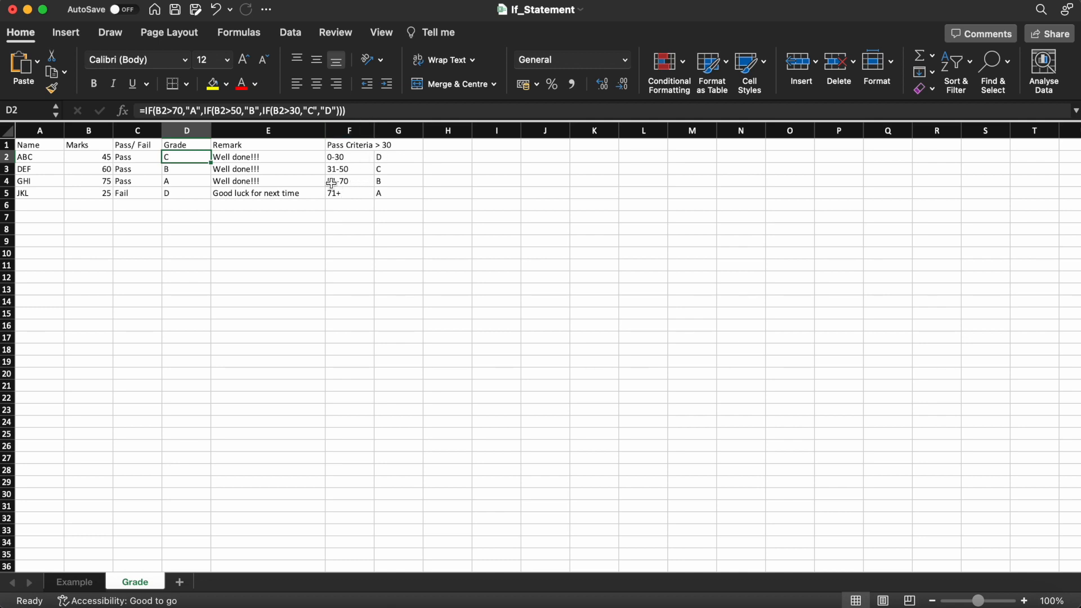
{"action": "double_click", "coordinate": [193, 157]}
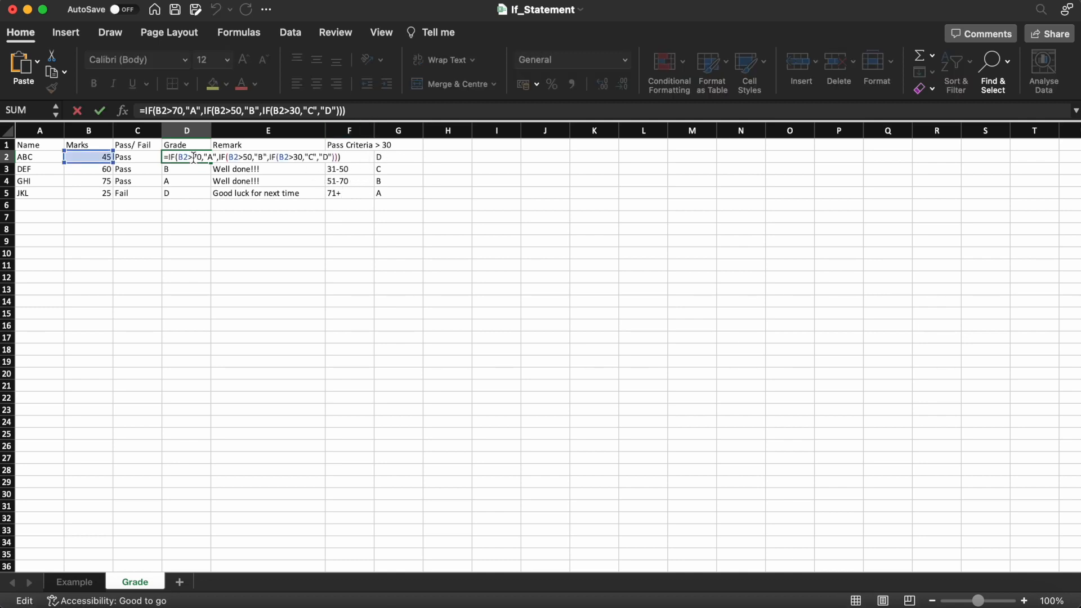
{"action": "key", "text": "Left"}
{"action": "key", "text": "Left"}
{"action": "key", "text": "Left"}
{"action": "key", "text": "Right"}
{"action": "key", "text": "Right"}
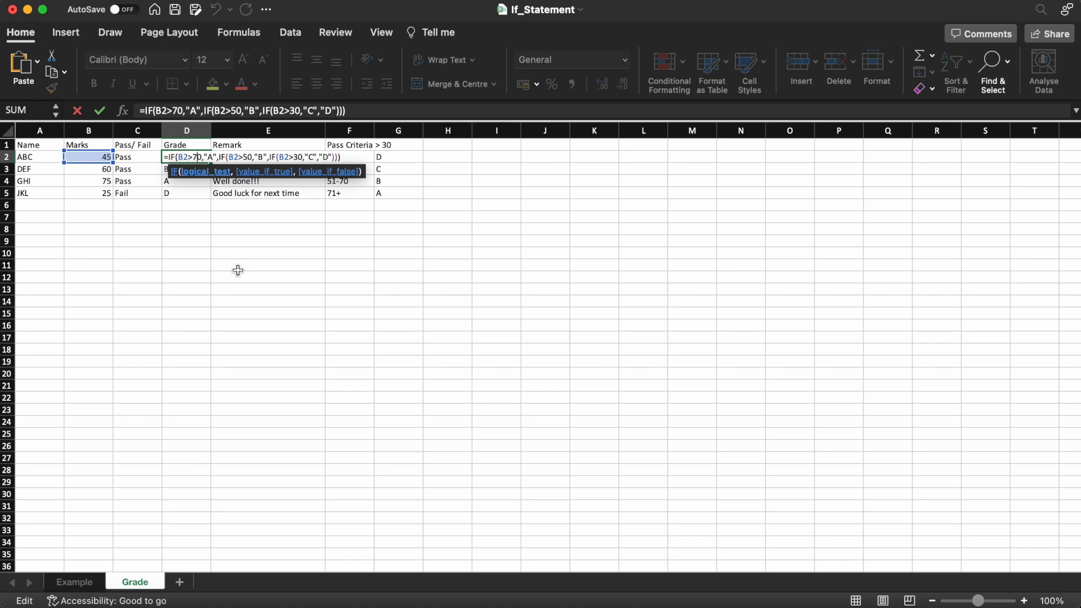
{"action": "key", "text": "Right"}
{"action": "key", "text": "Right"}
{"action": "key", "text": "Right"}
{"action": "key", "text": "Right"}
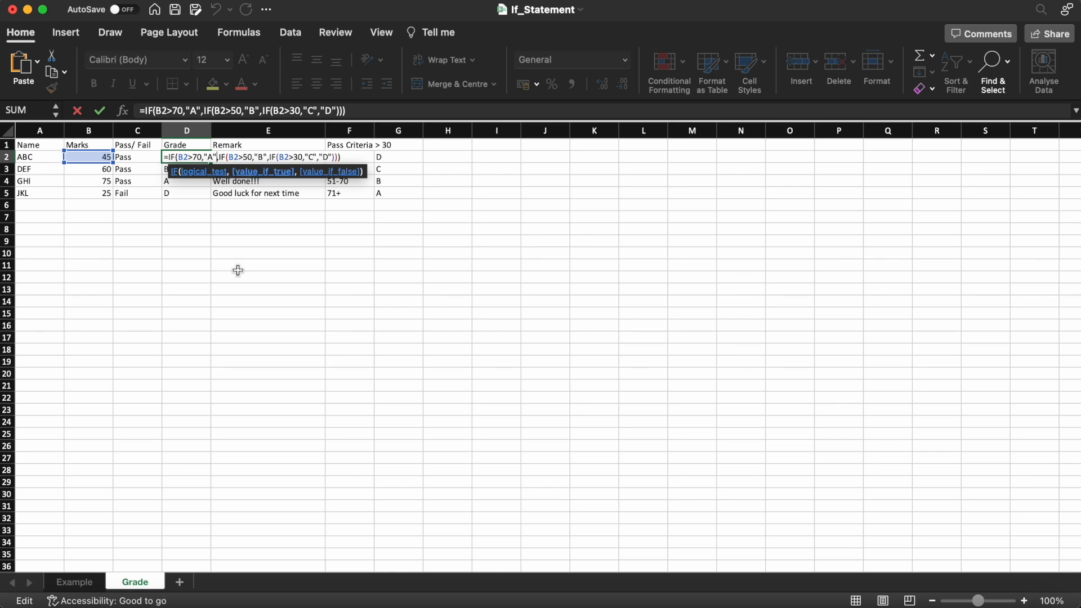
{"action": "key", "text": "Right"}
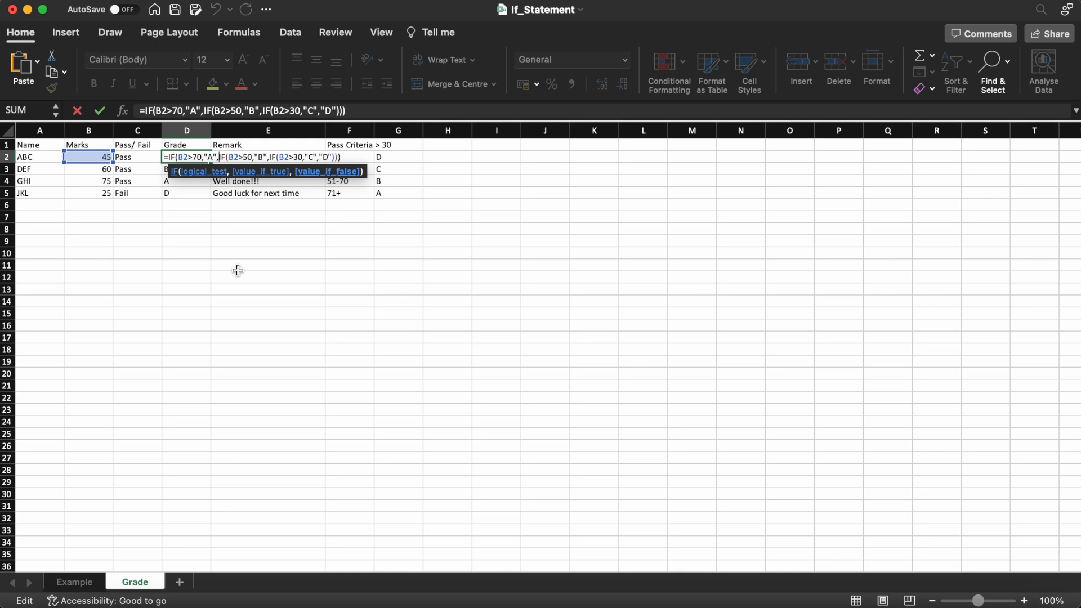
Step: Examine the second IF in the D2 formula, from its B2>50 test through "B" to its false argument
{"action": "key", "text": "Right"}
{"action": "key", "text": "Right"}
{"action": "key", "text": "Right"}
{"action": "key", "text": "Right"}
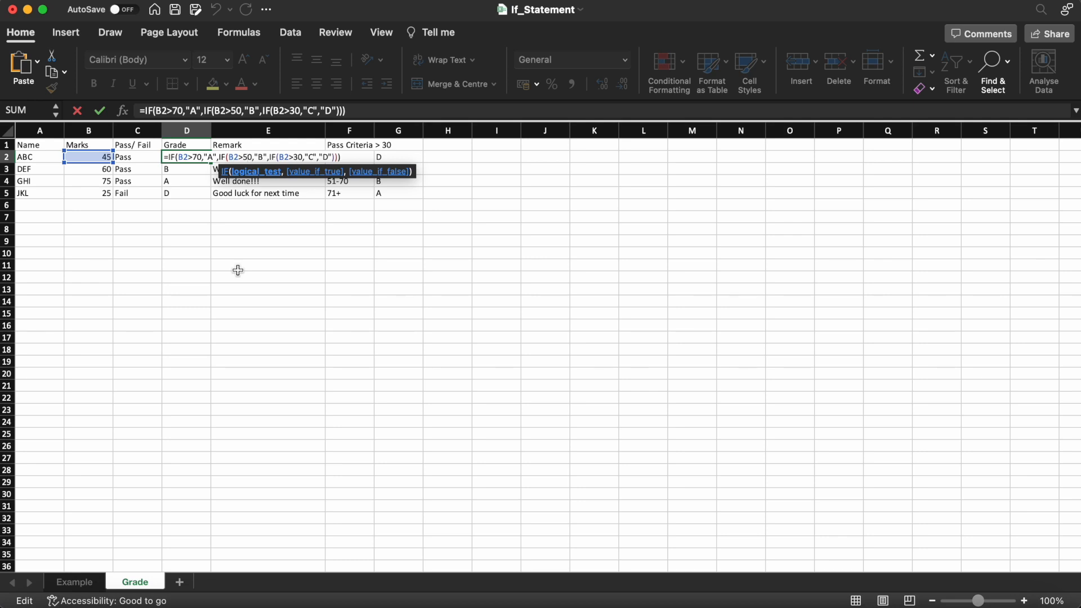
{"action": "key", "text": "Right"}
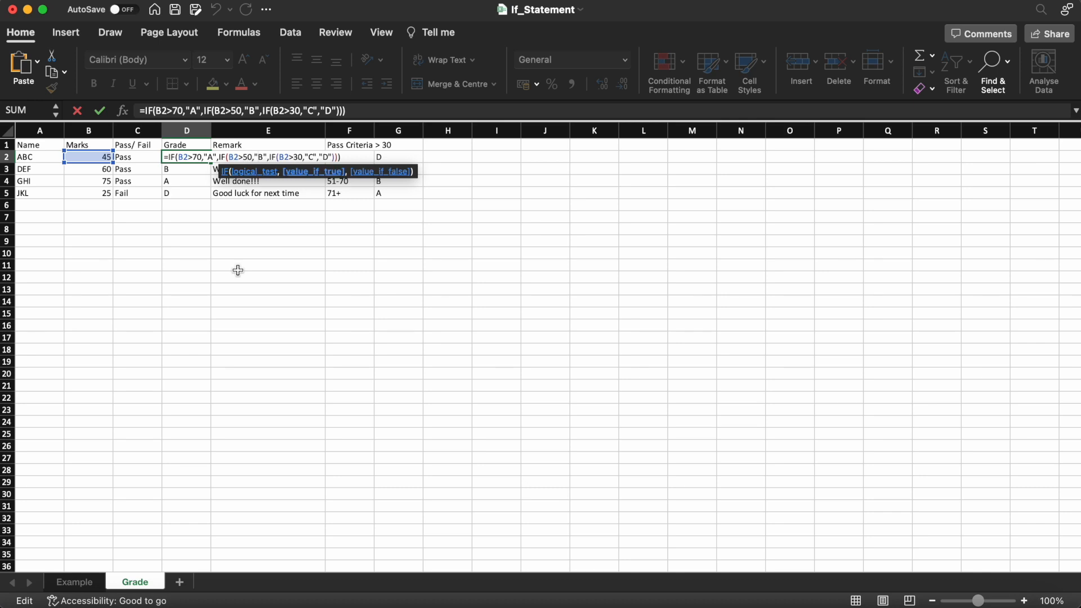
{"action": "key", "text": "Right"}
{"action": "key", "text": "Right"}
{"action": "key", "text": "Right"}
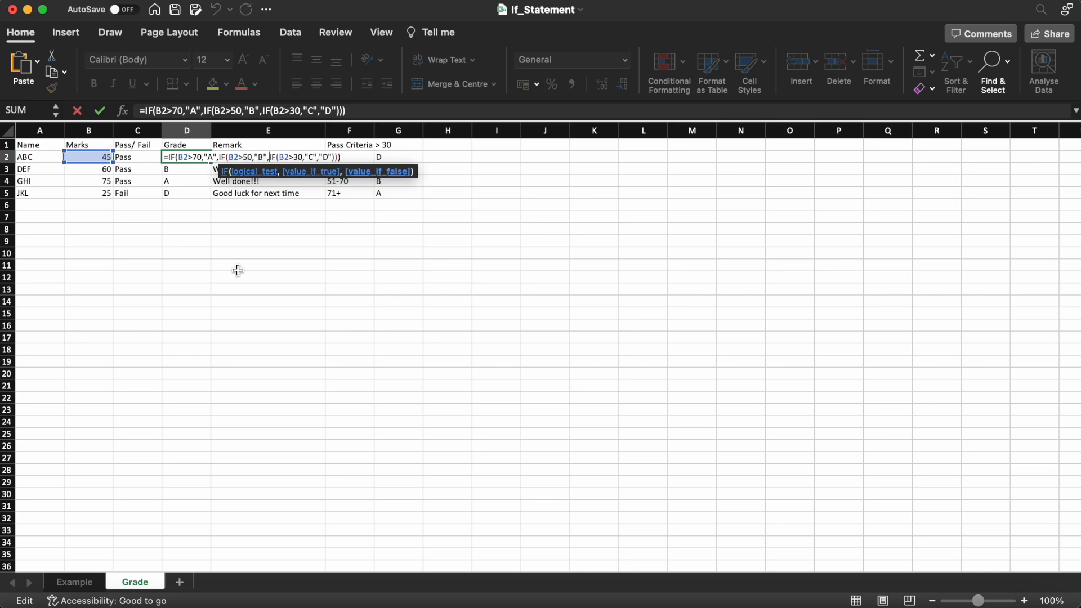
Step: Examine the innermost IF in the D2 formula, covering B2>30, "C" and "D", and close the cell without changes
{"action": "key", "text": "Right"}
{"action": "key", "text": "Right"}
{"action": "key", "text": "Right"}
{"action": "key", "text": "Right"}
{"action": "key", "text": "Right"}
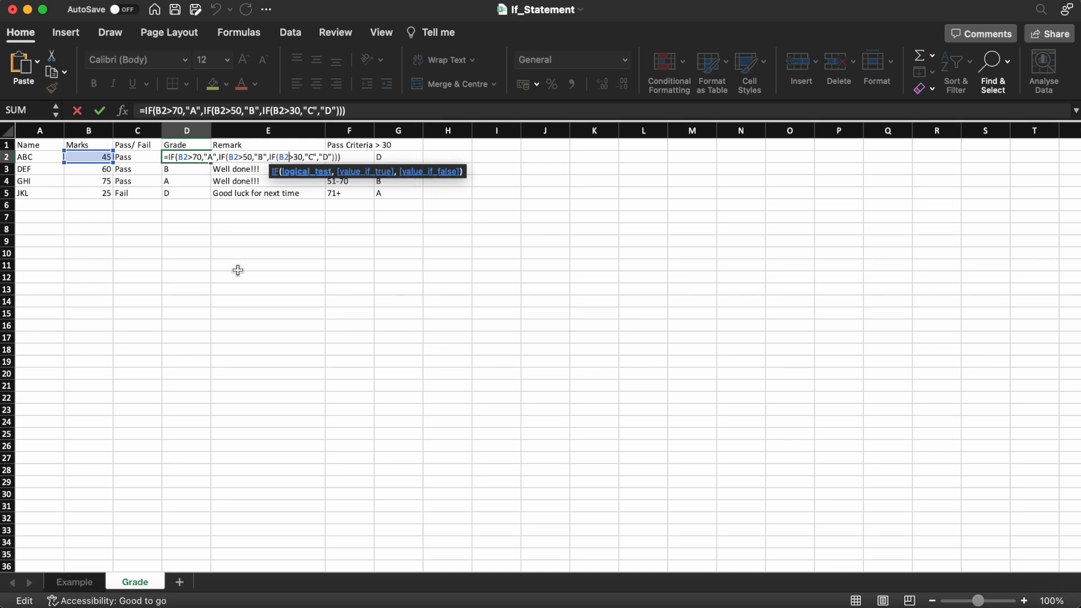
{"action": "key", "text": "Right"}
{"action": "key", "text": "Right"}
{"action": "key", "text": "Right"}
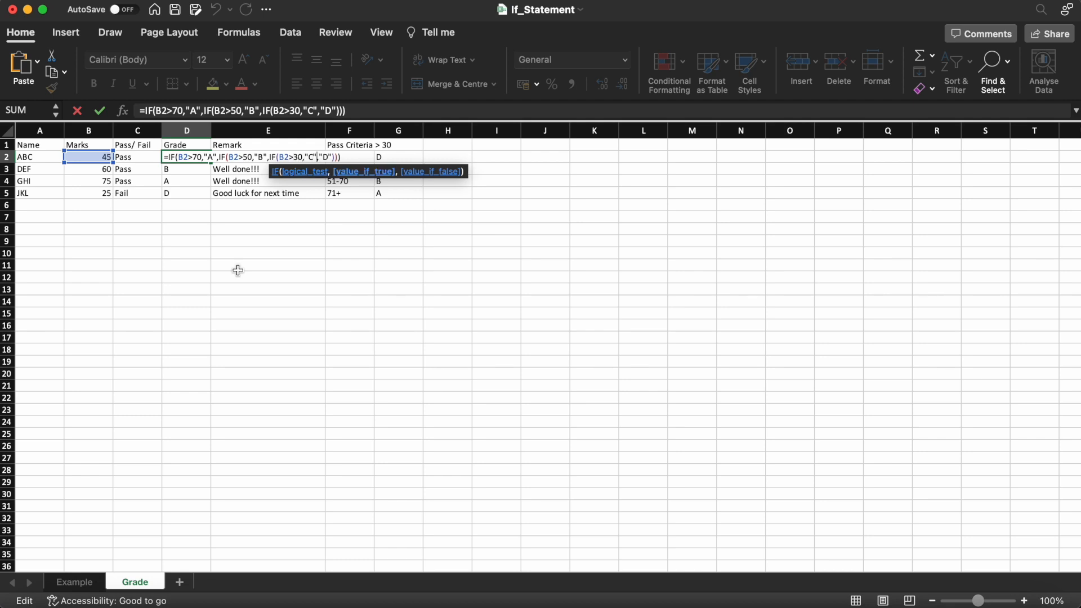
{"action": "key", "text": "Right"}
{"action": "key", "text": "Right"}
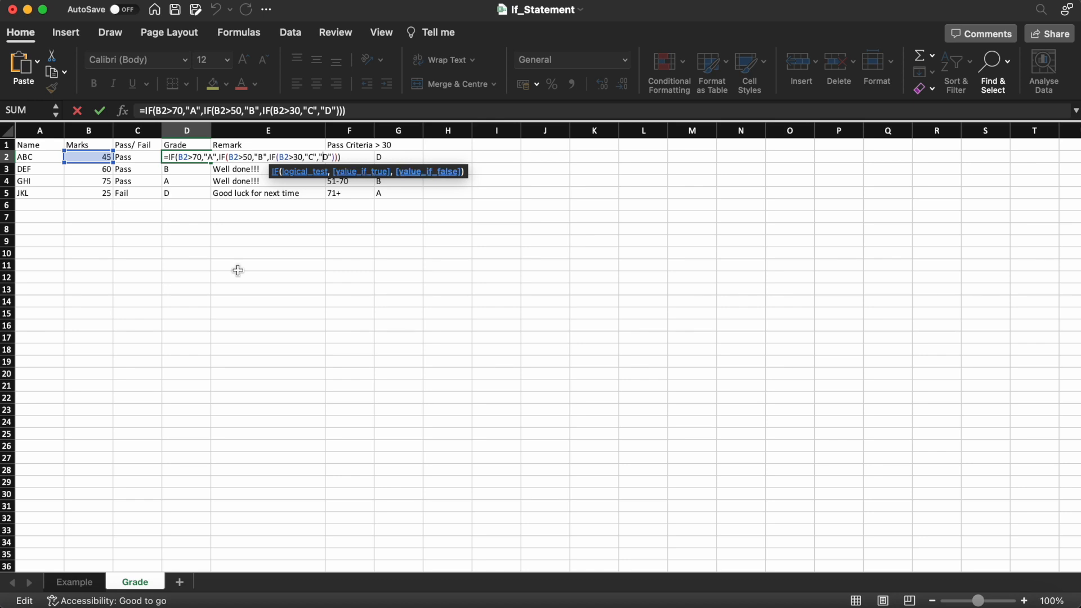
{"action": "key", "text": "Right"}
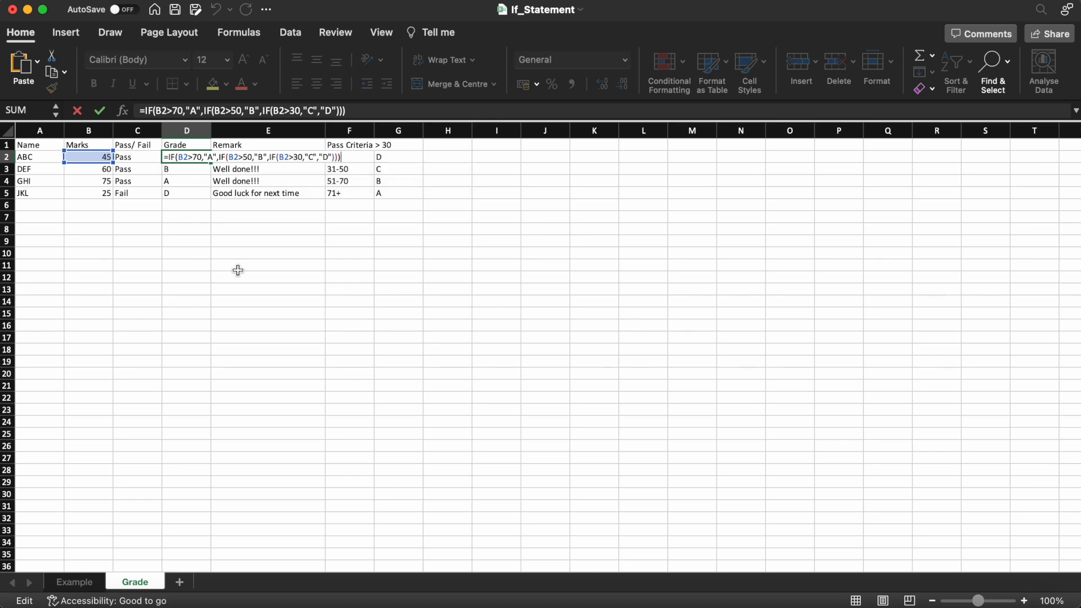
{"action": "key", "text": "Right"}
{"action": "key", "text": "Right"}
{"action": "key", "text": "Right"}
{"action": "key", "text": "Return"}
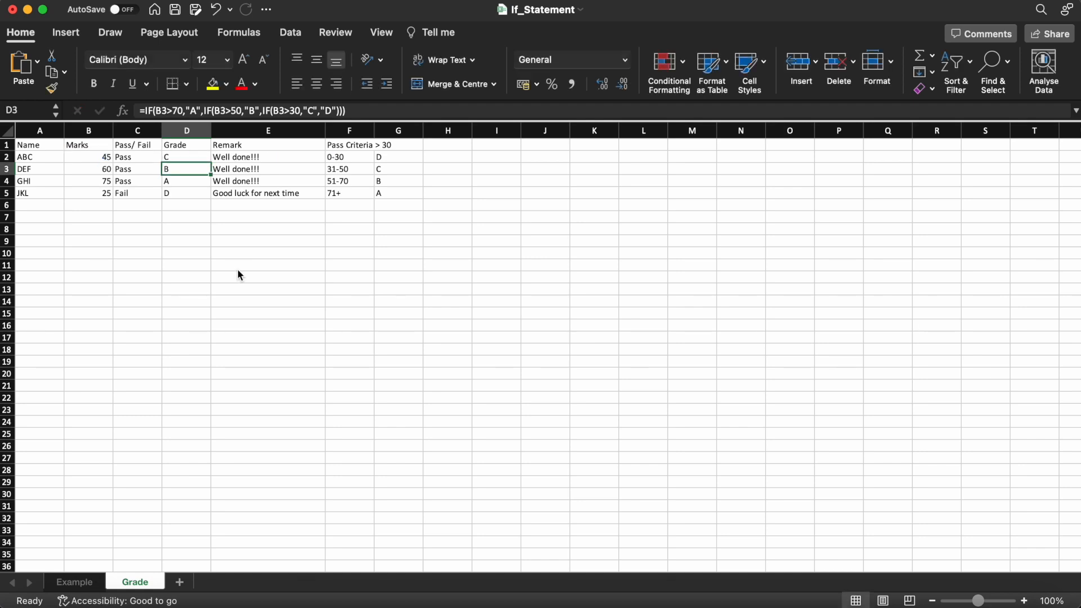